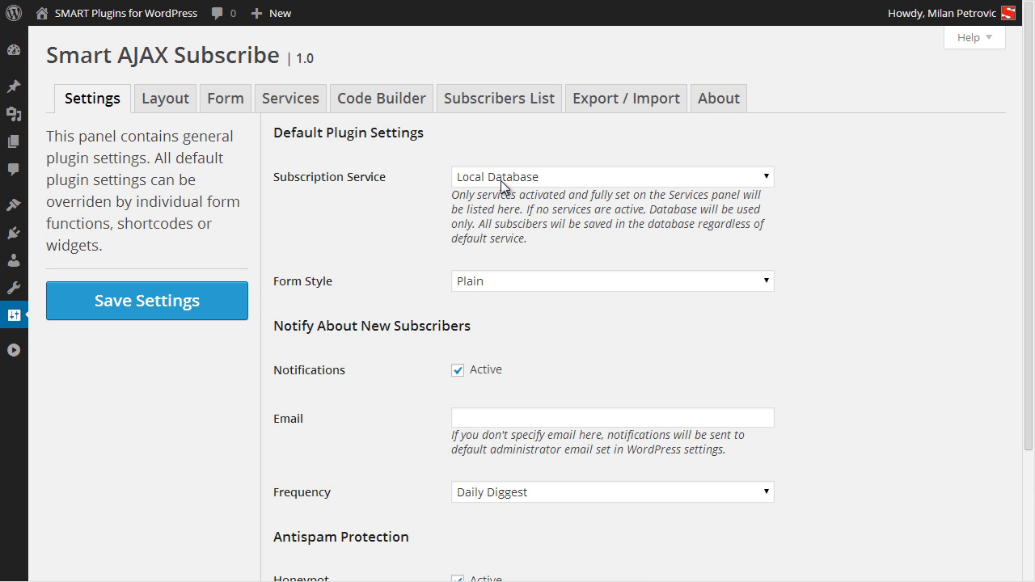
Set the default form style to Flat: Red, leave frequency at Daily Diggest, and save.
{"action": "left_click", "coordinate": [524, 286]}
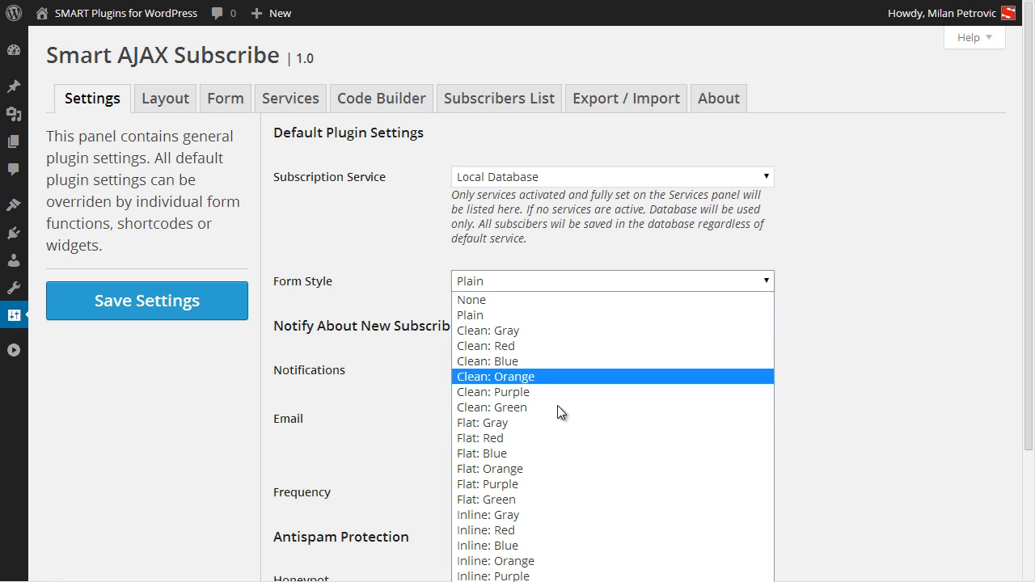
{"action": "left_click", "coordinate": [495, 439]}
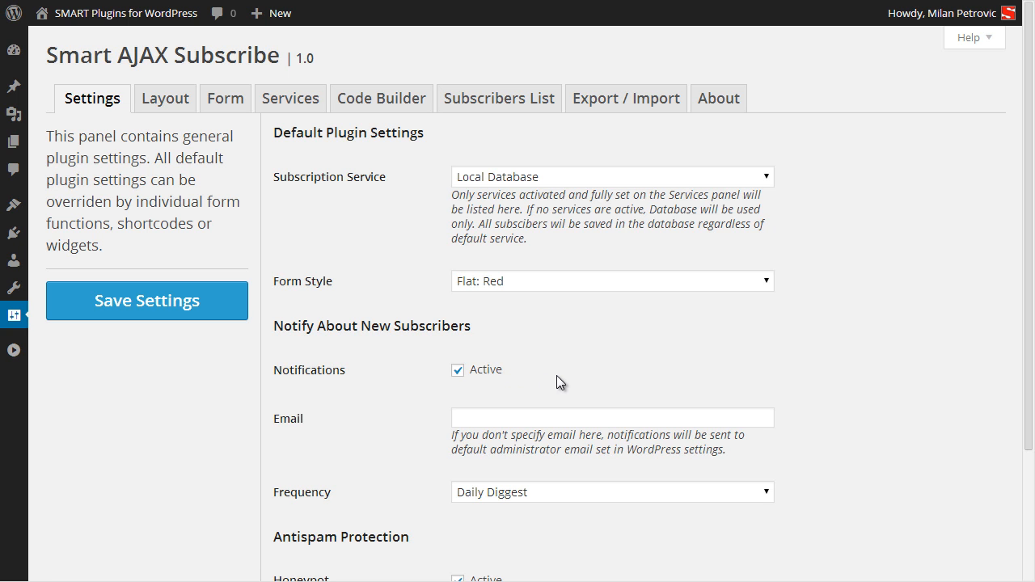
{"action": "scroll", "coordinate": [856, 413], "scroll_direction": "down", "scroll_amount": 2}
{"action": "left_click", "coordinate": [706, 327]}
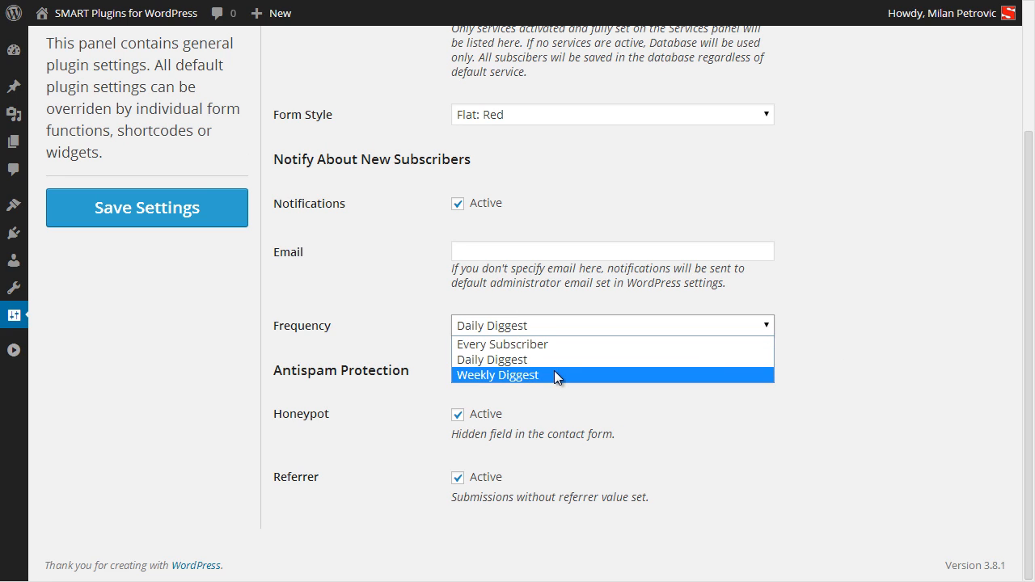
{"action": "left_click", "coordinate": [621, 398]}
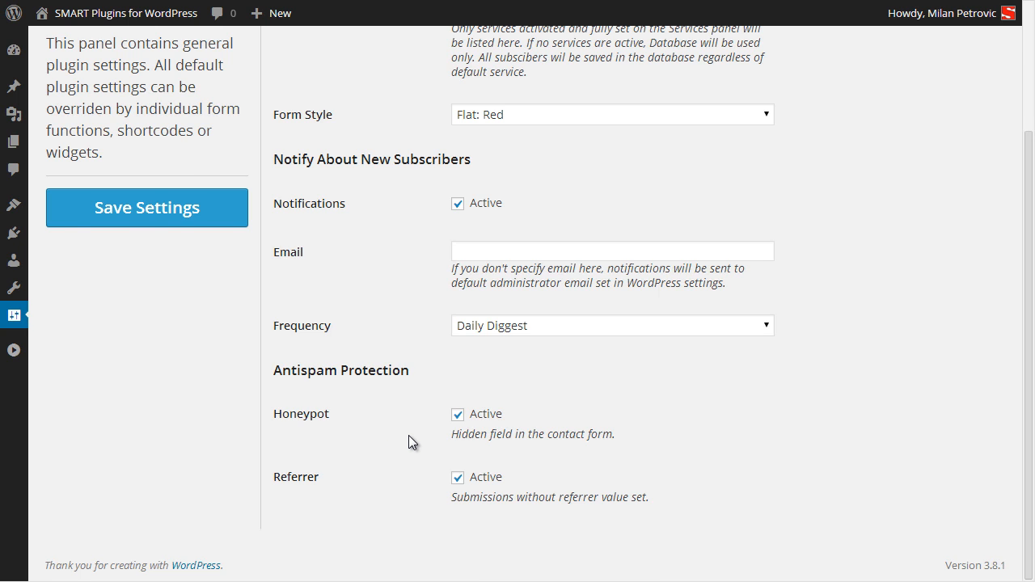
{"action": "scroll", "coordinate": [409, 436], "scroll_direction": "up", "scroll_amount": 2}
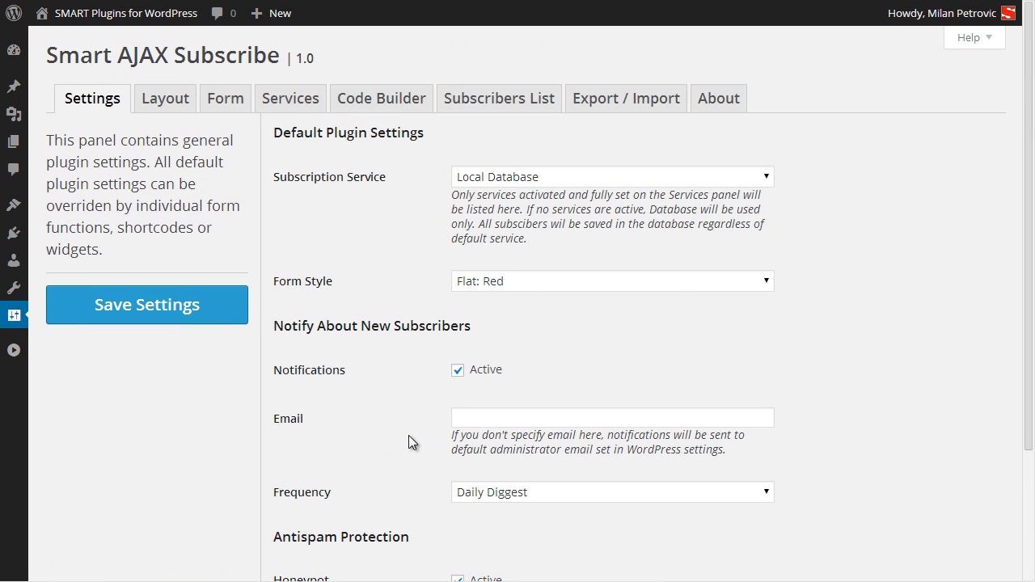
{"action": "left_click", "coordinate": [185, 311]}
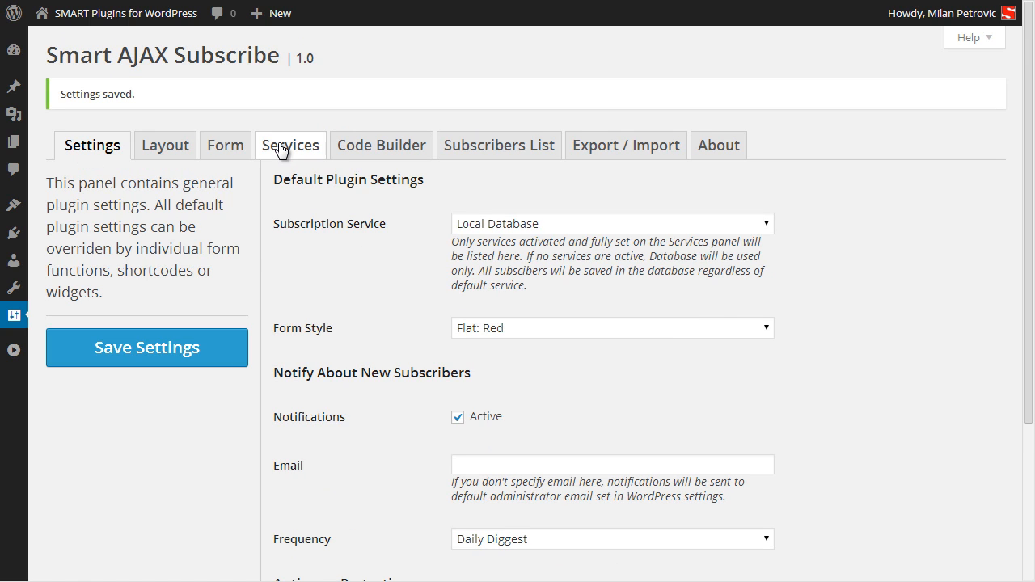
Paste the API key into the MailChimp service setup and save it.
{"action": "left_click", "coordinate": [279, 145]}
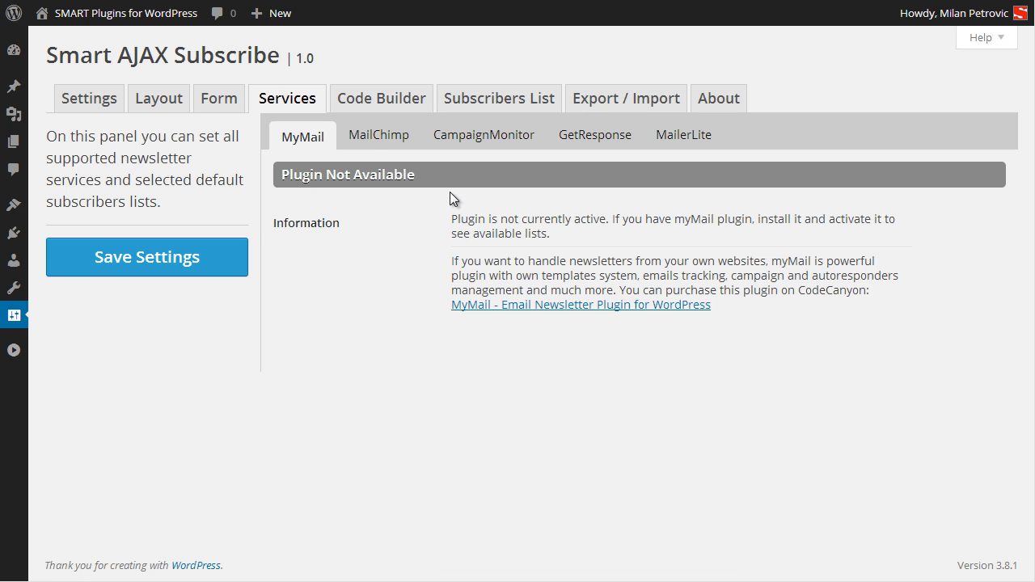
{"action": "left_click", "coordinate": [364, 148]}
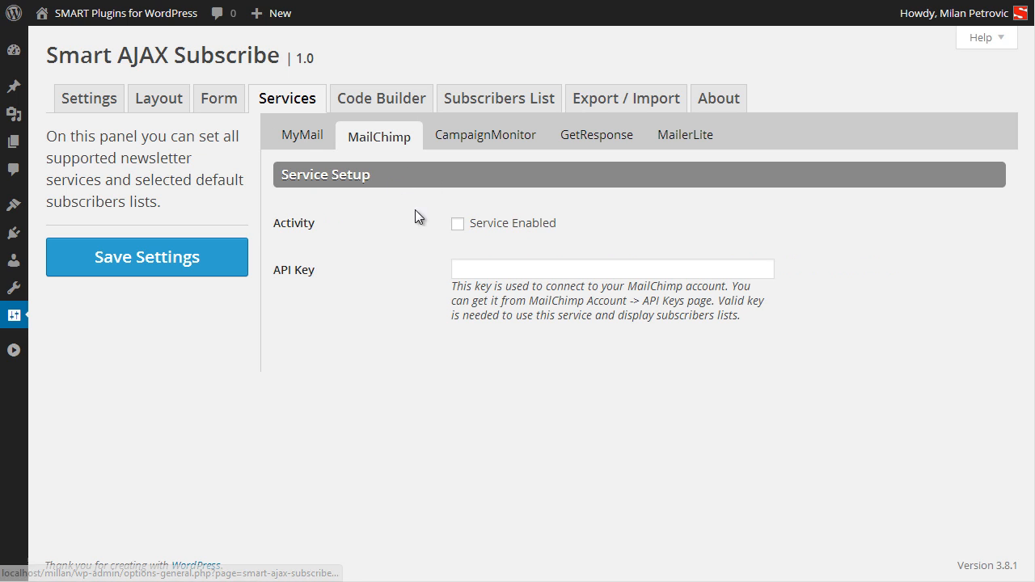
{"action": "left_click", "coordinate": [483, 269]}
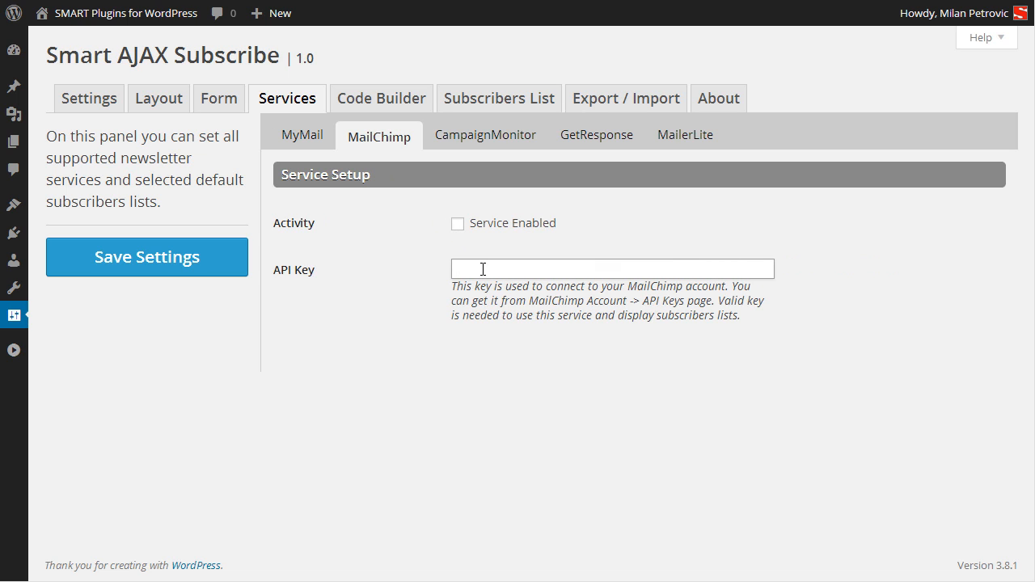
{"action": "right_click", "coordinate": [483, 269]}
{"action": "left_click", "coordinate": [534, 363]}
{"action": "left_click", "coordinate": [182, 259]}
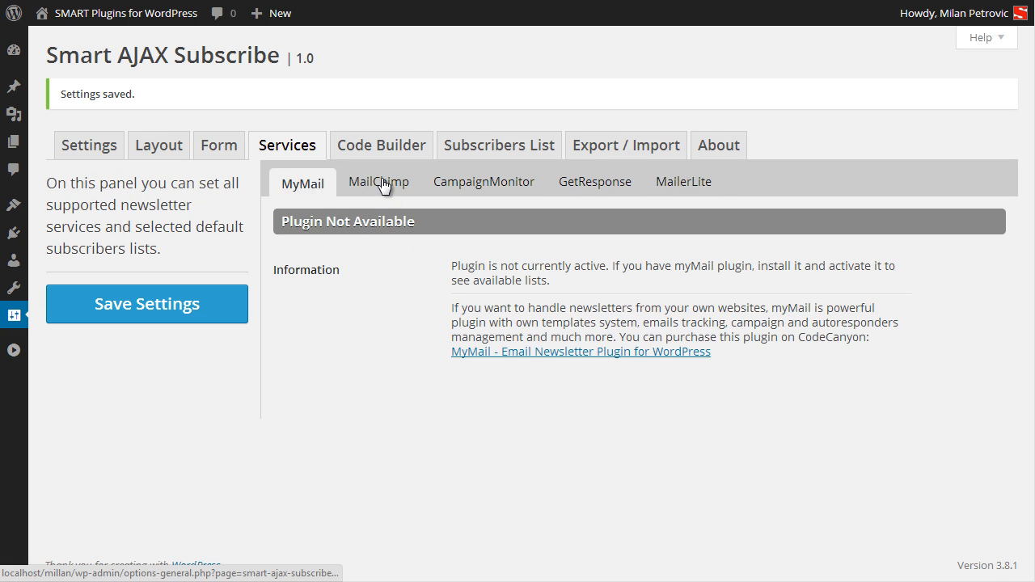
Make SMART Plugins the default list, enable MailChimp, and save the service settings.
{"action": "left_click", "coordinate": [384, 185]}
{"action": "scroll", "coordinate": [512, 371], "scroll_direction": "down", "scroll_amount": 1}
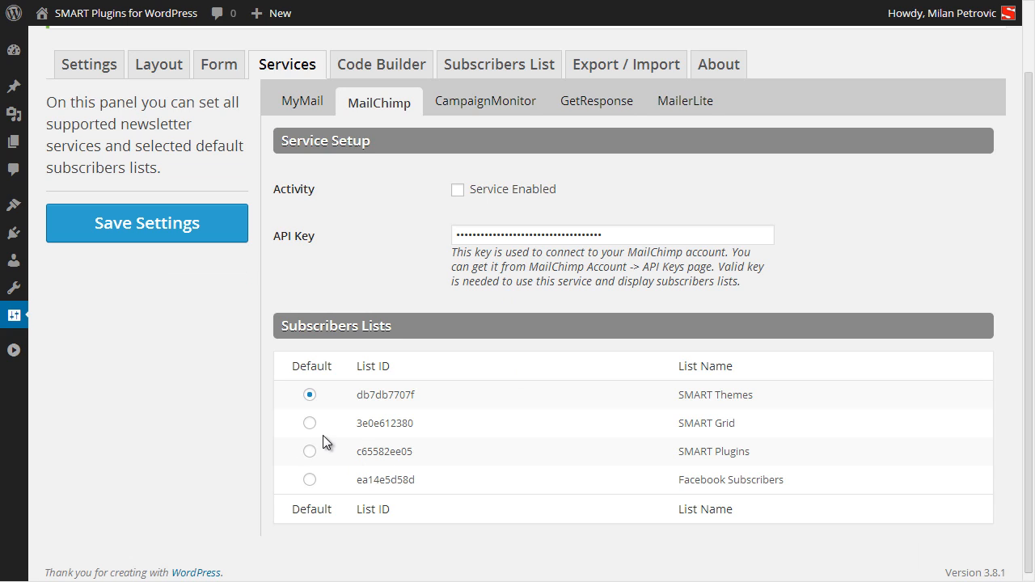
{"action": "left_click", "coordinate": [316, 454]}
{"action": "left_click", "coordinate": [457, 191]}
{"action": "left_click", "coordinate": [173, 236]}
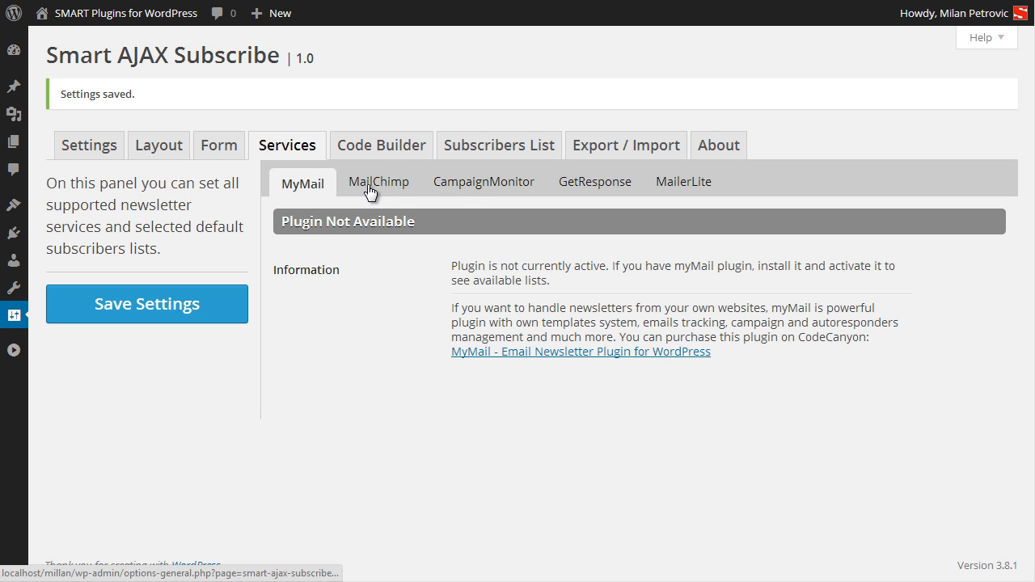
{"action": "left_click", "coordinate": [369, 190]}
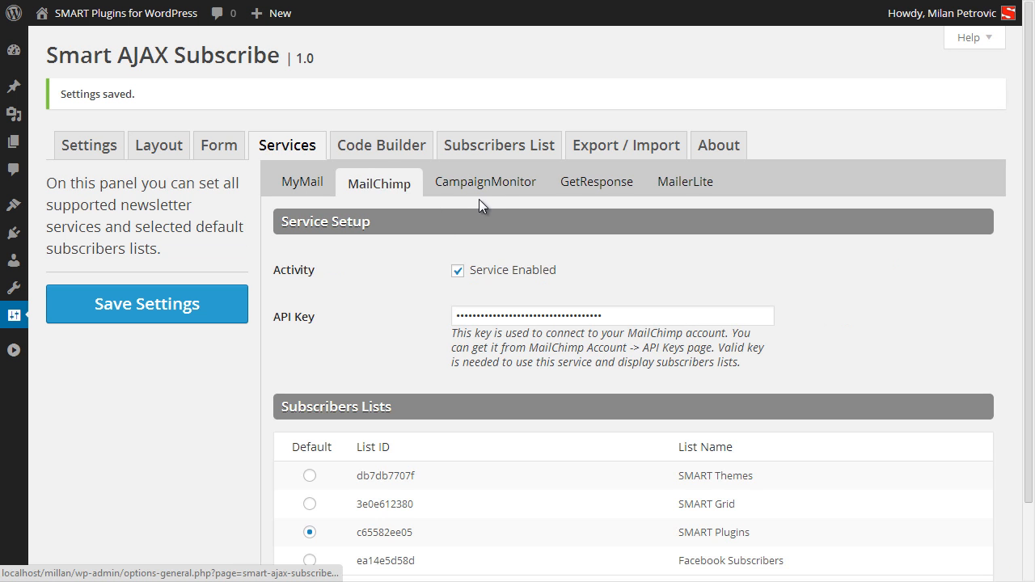
{"action": "left_click", "coordinate": [482, 191]}
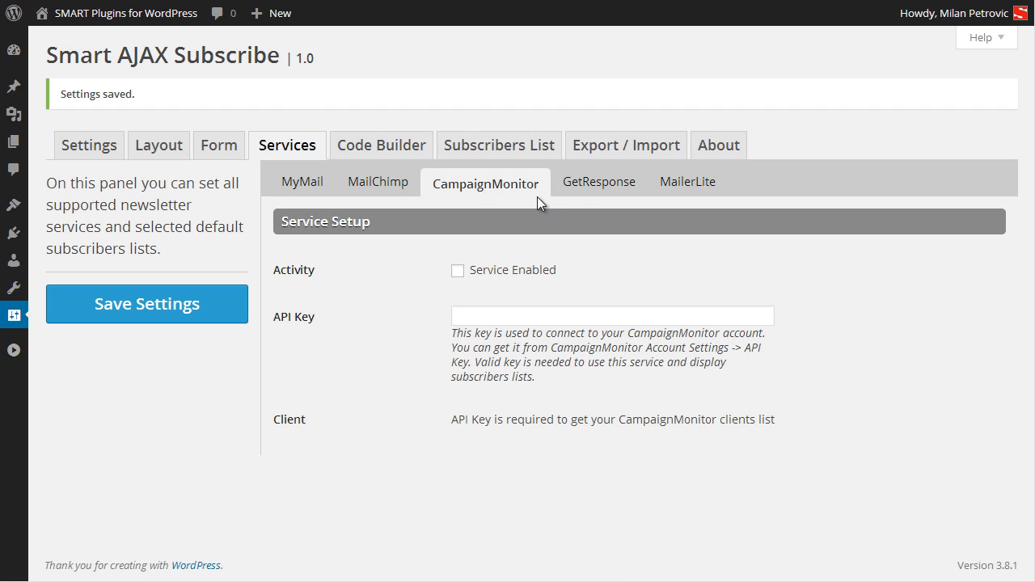
Review the GetResponse, MailerLite and MailChimp setups, keep Local Database, and show Layout.
{"action": "left_click", "coordinate": [621, 192]}
{"action": "left_click", "coordinate": [691, 191]}
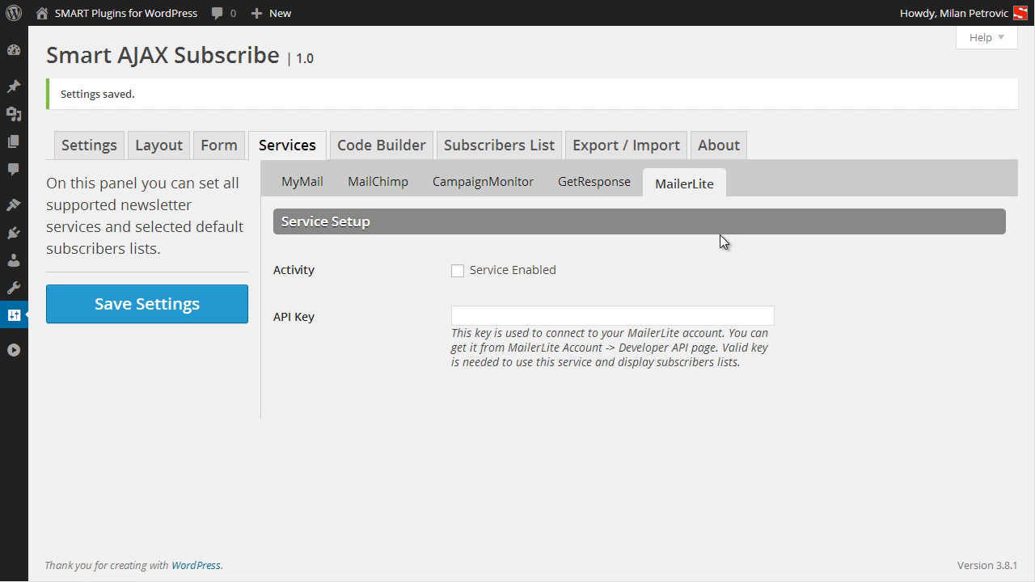
{"action": "left_click", "coordinate": [377, 192]}
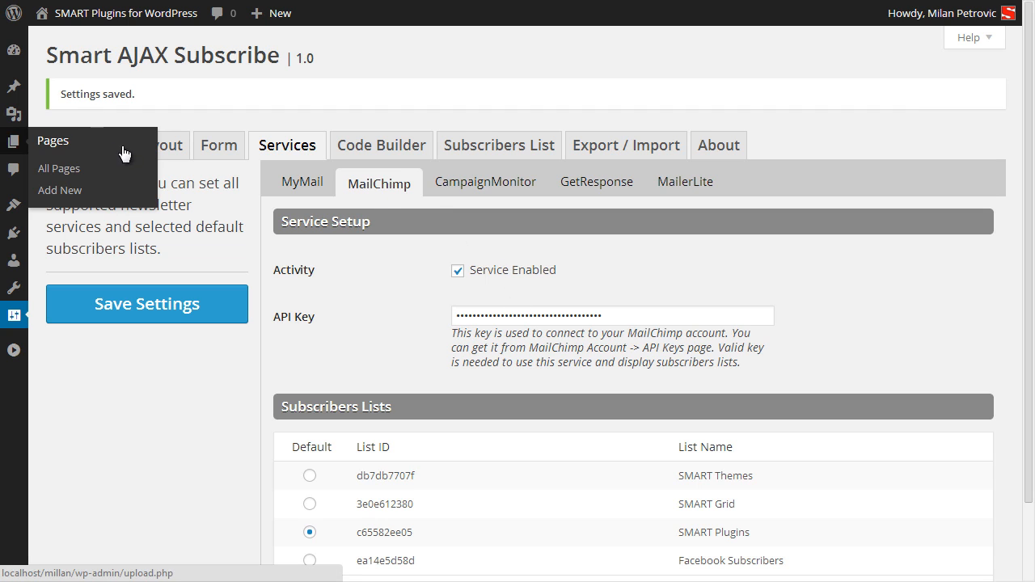
{"action": "left_click", "coordinate": [106, 148]}
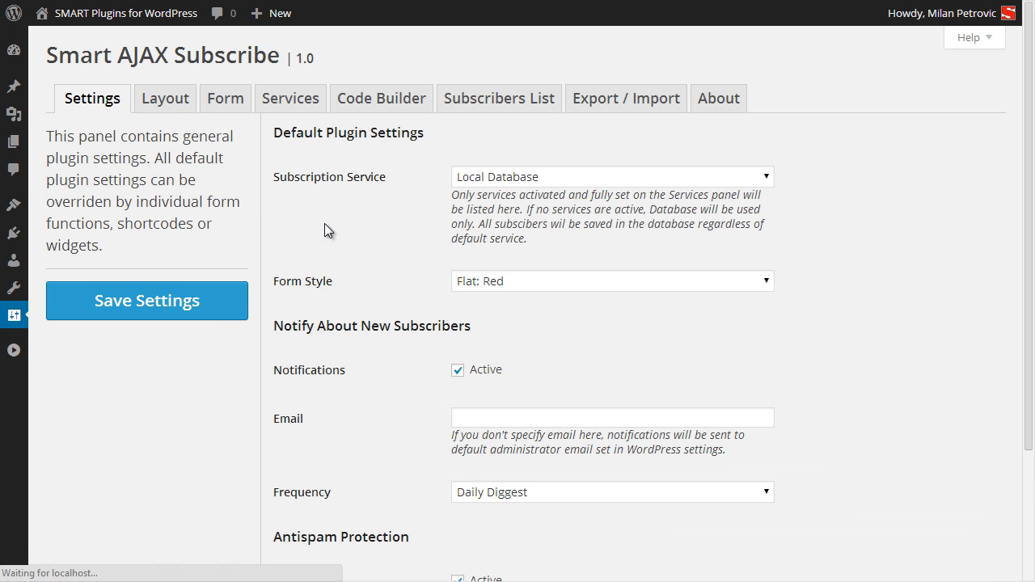
{"action": "left_click", "coordinate": [518, 177]}
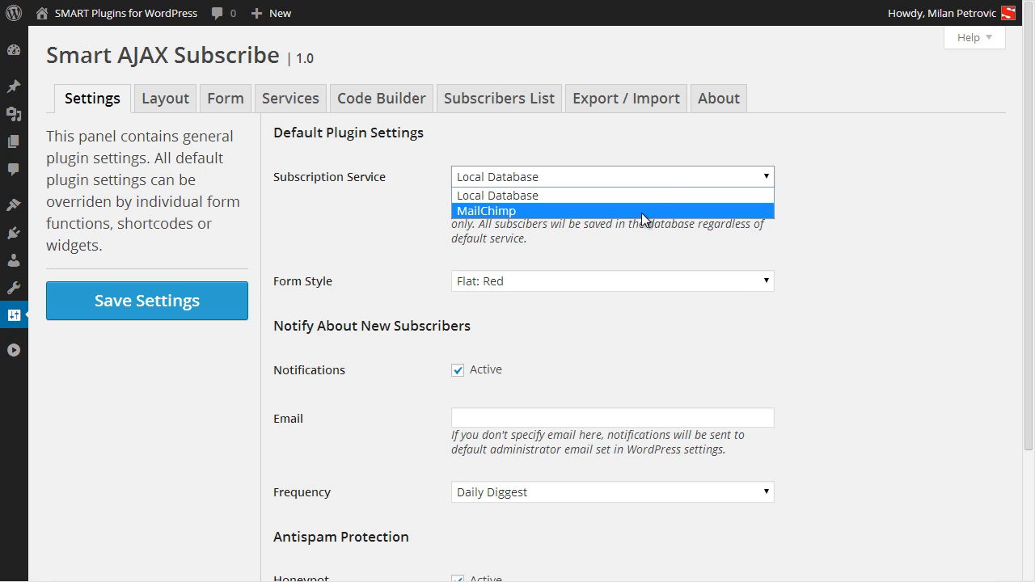
{"action": "left_click", "coordinate": [803, 213]}
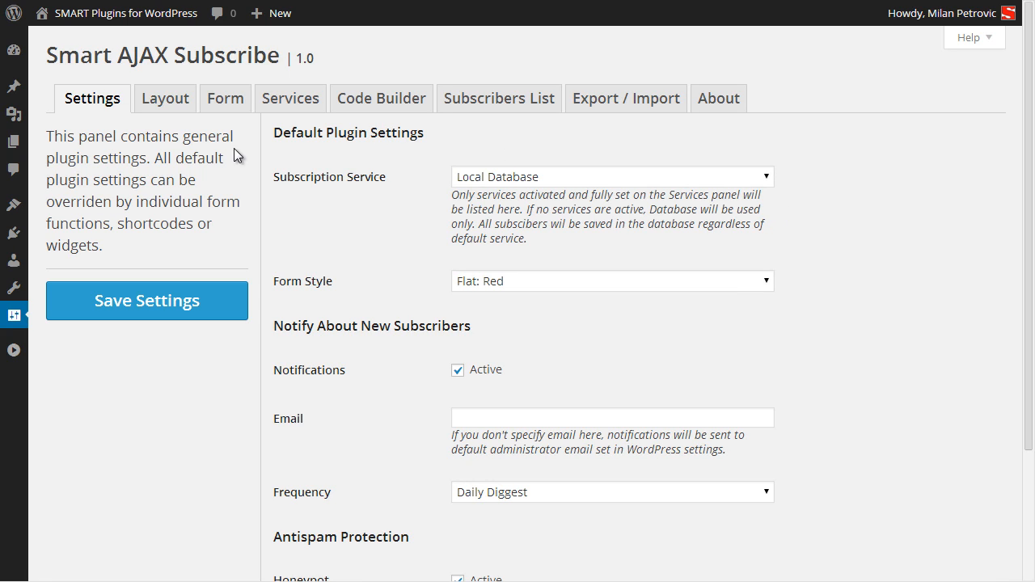
{"action": "left_click", "coordinate": [154, 102]}
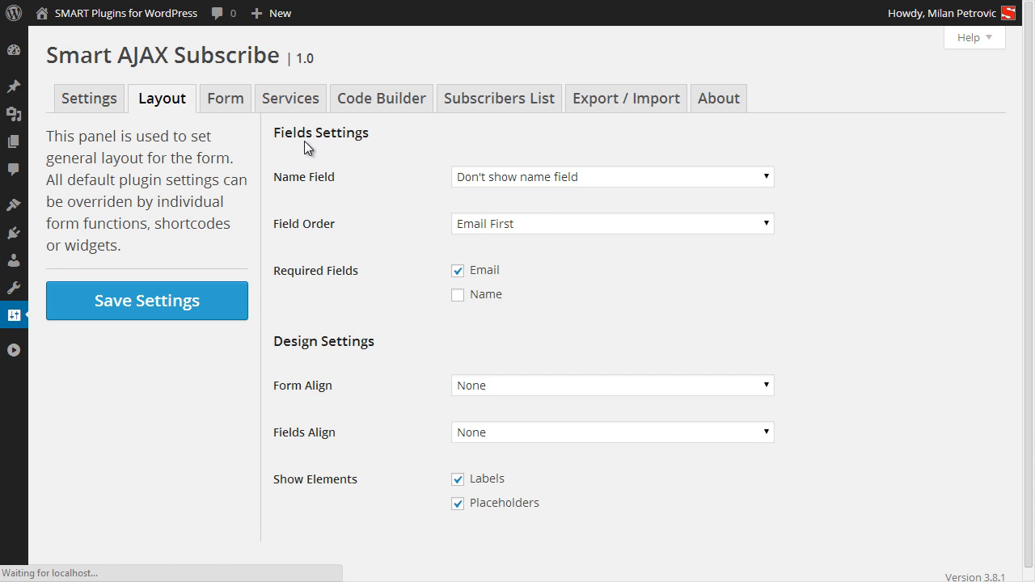
{"action": "left_click", "coordinate": [652, 179]}
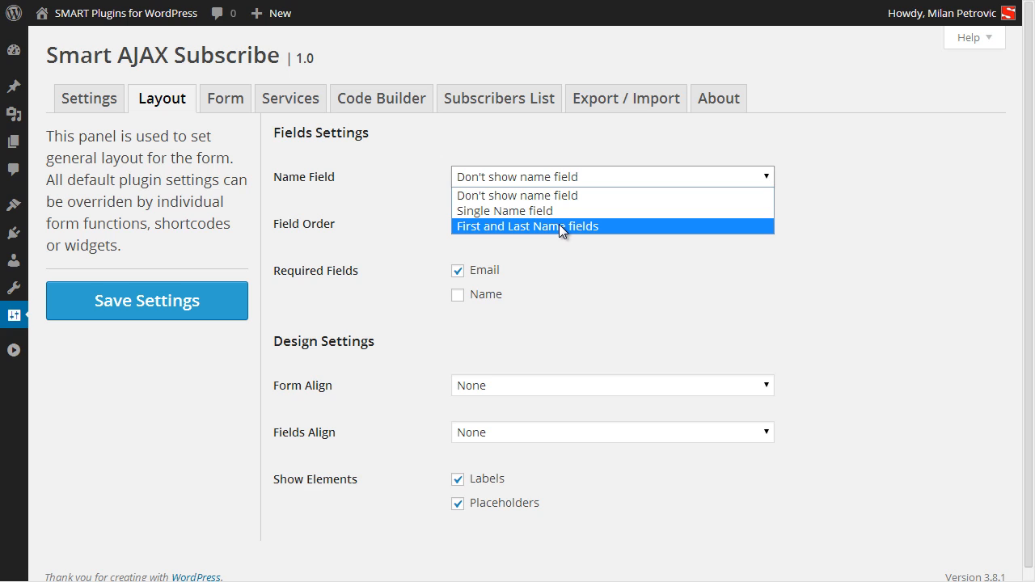
{"action": "left_click", "coordinate": [573, 254]}
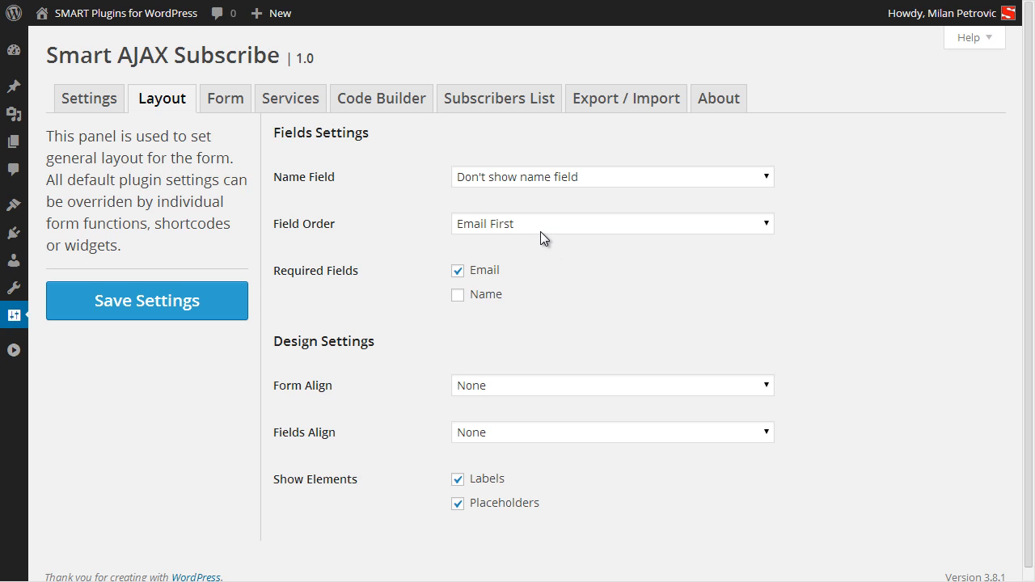
{"action": "left_click", "coordinate": [614, 229]}
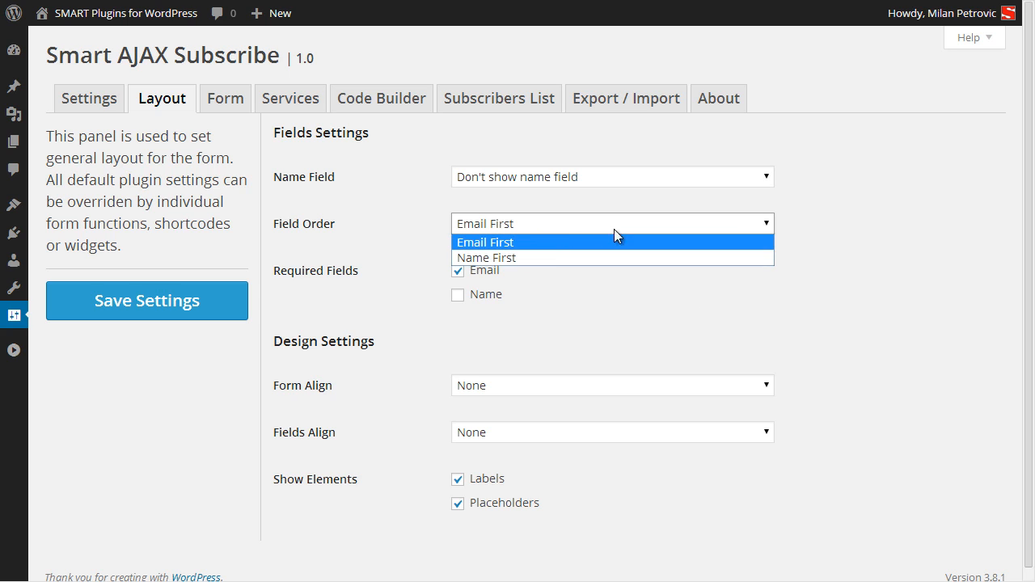
{"action": "left_click", "coordinate": [843, 232]}
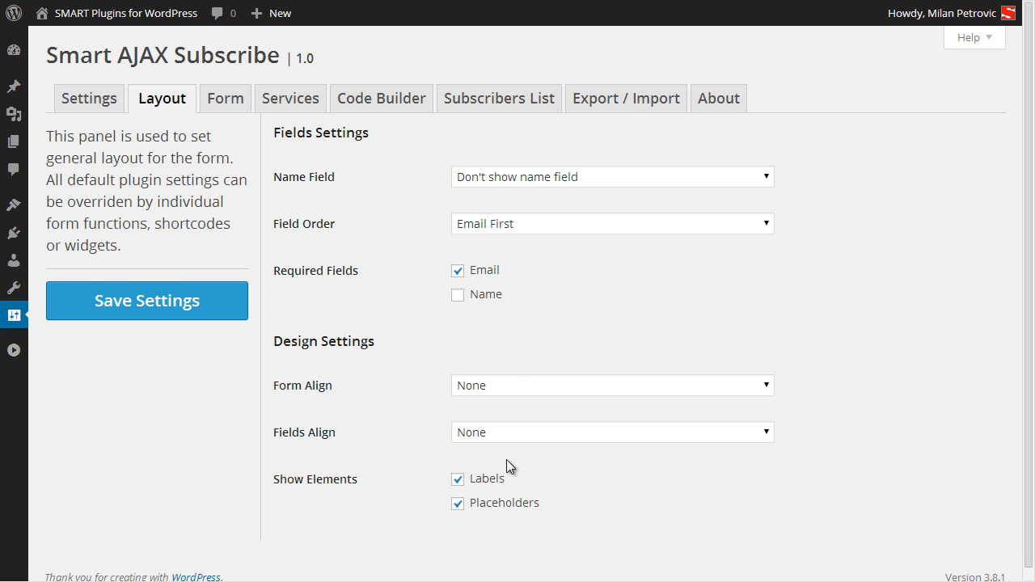
{"action": "left_click", "coordinate": [506, 434]}
{"action": "left_click", "coordinate": [507, 434]}
{"action": "left_click", "coordinate": [224, 100]}
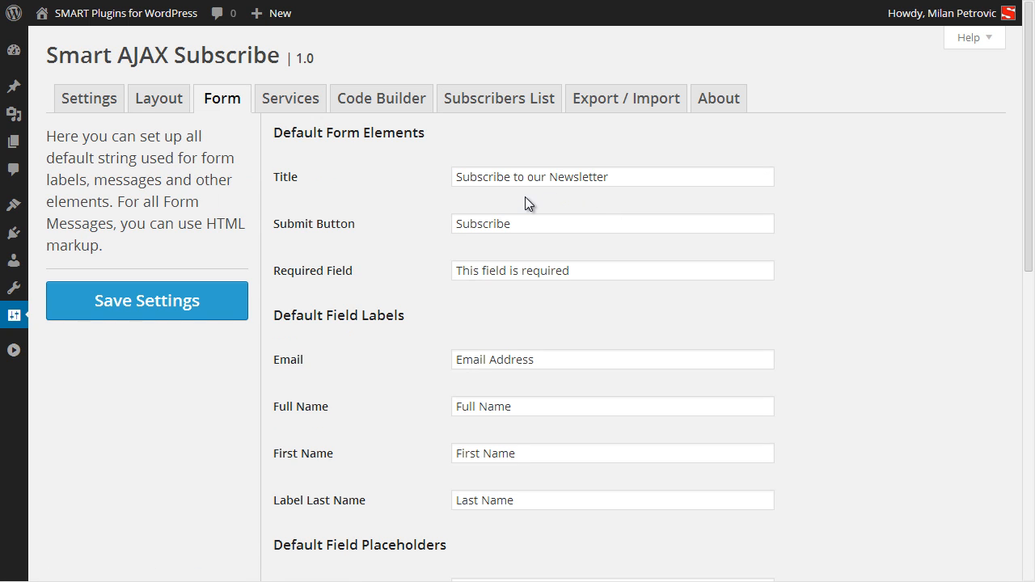
Scroll through the Default Form Elements, Field Labels and Form Messages sections.
{"action": "scroll", "coordinate": [525, 196], "scroll_direction": "down", "scroll_amount": 8}
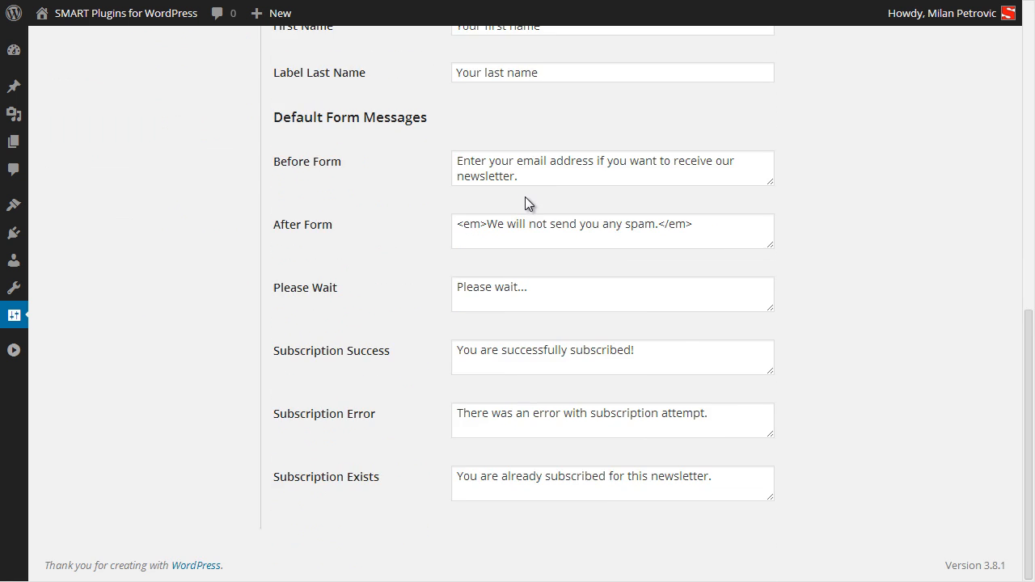
{"action": "scroll", "coordinate": [604, 221], "scroll_direction": "up", "scroll_amount": 8}
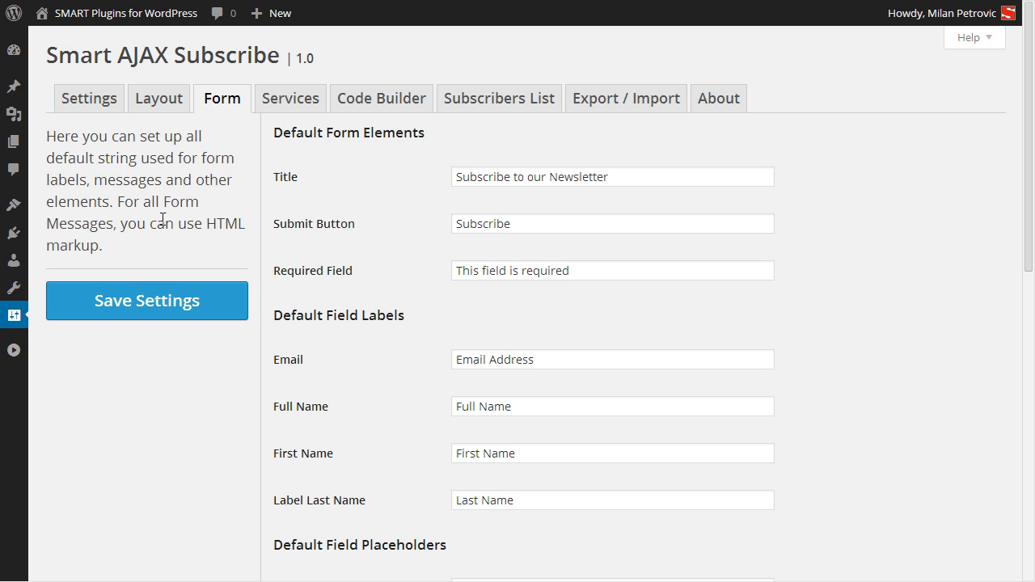
Drag the Smart: AJAX Subscribe widget into the Main Sidebar on the Widgets page.
{"action": "mouse_move", "coordinate": [12, 219]}
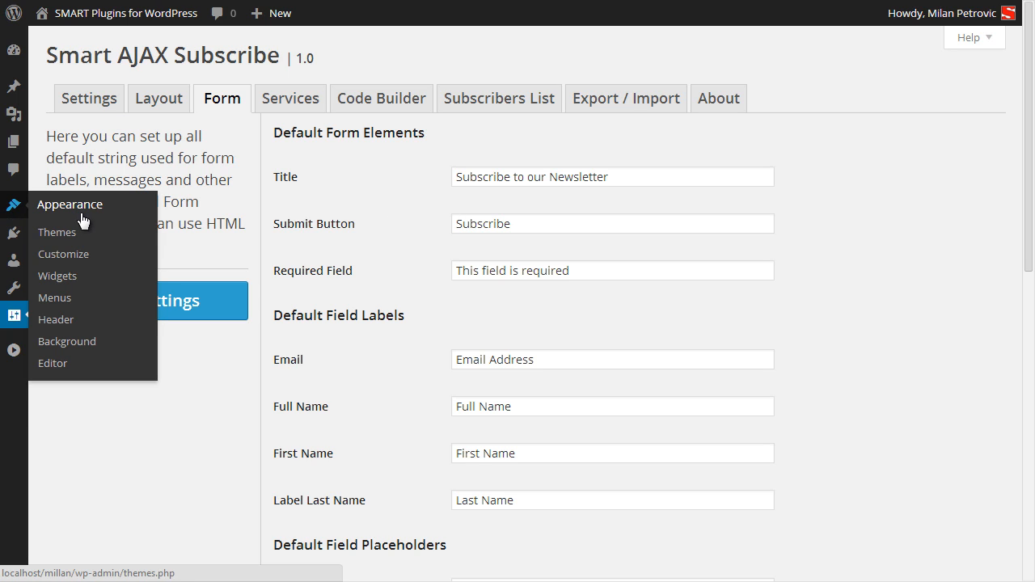
{"action": "left_click", "coordinate": [85, 277]}
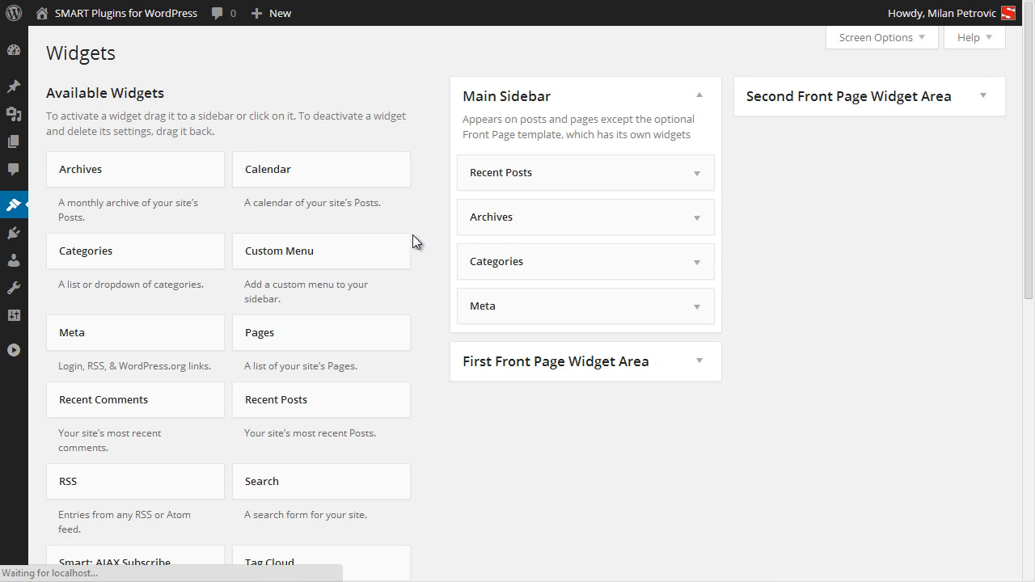
{"action": "scroll", "coordinate": [344, 474], "scroll_direction": "down", "scroll_amount": 2}
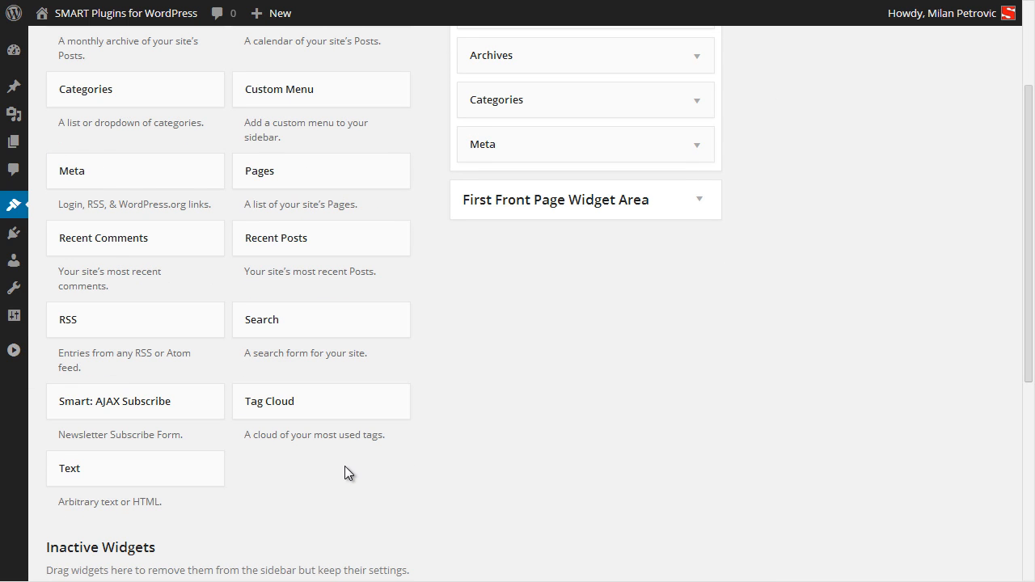
{"action": "left_click_drag", "start_coordinate": [132, 409], "coordinate": [567, 137]}
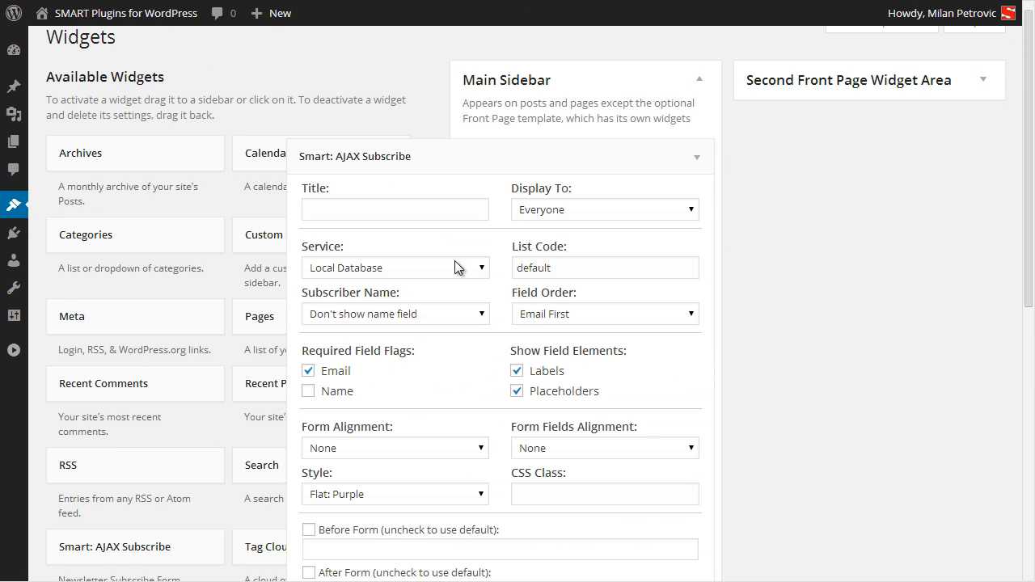
Set the widget's service to Default Service, save it, and reload the site front end.
{"action": "left_click", "coordinate": [480, 267]}
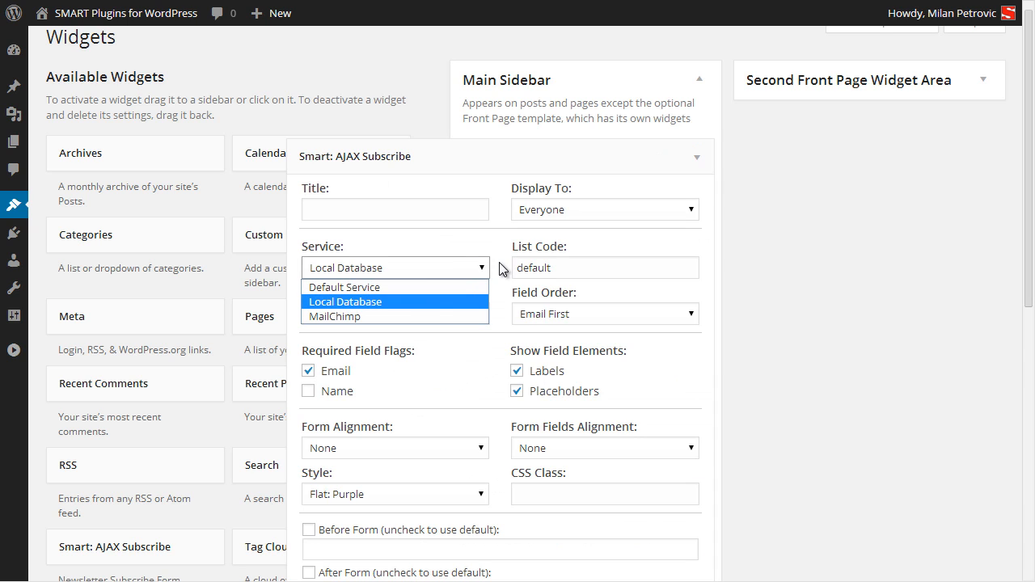
{"action": "left_click", "coordinate": [436, 287]}
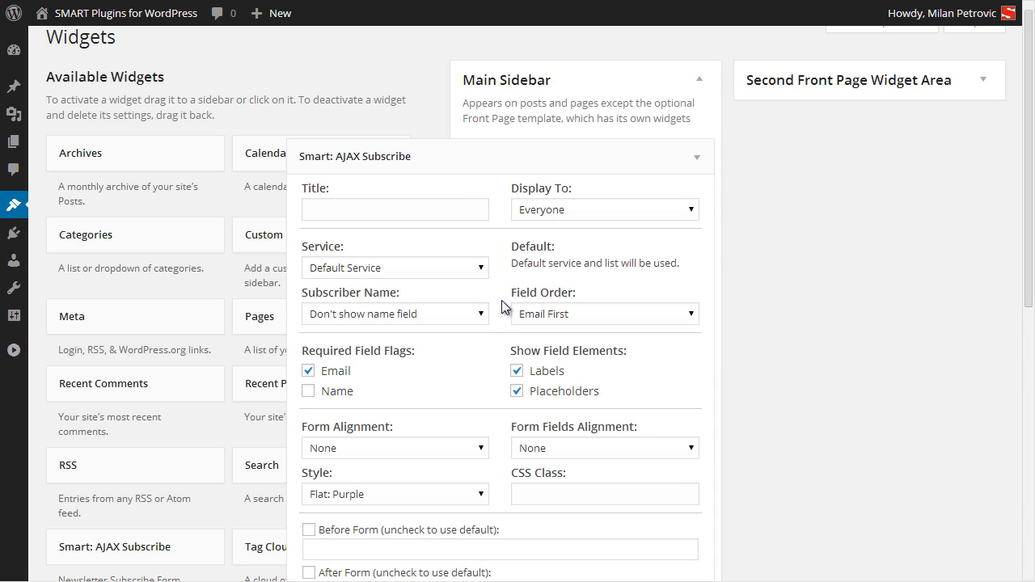
{"action": "scroll", "coordinate": [501, 319], "scroll_direction": "down", "scroll_amount": 2}
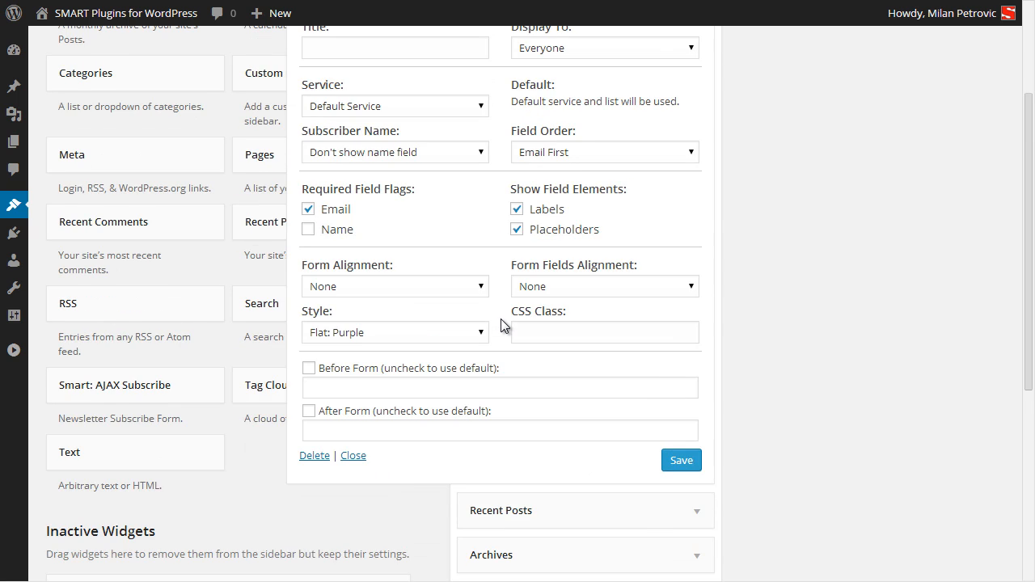
{"action": "scroll", "coordinate": [501, 324], "scroll_direction": "up", "scroll_amount": 1}
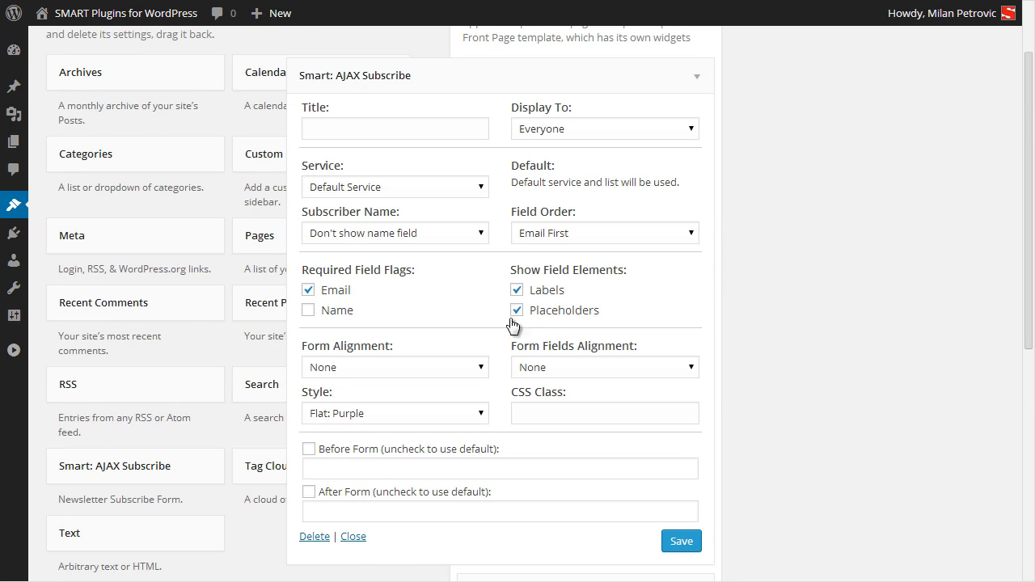
{"action": "left_click", "coordinate": [683, 550]}
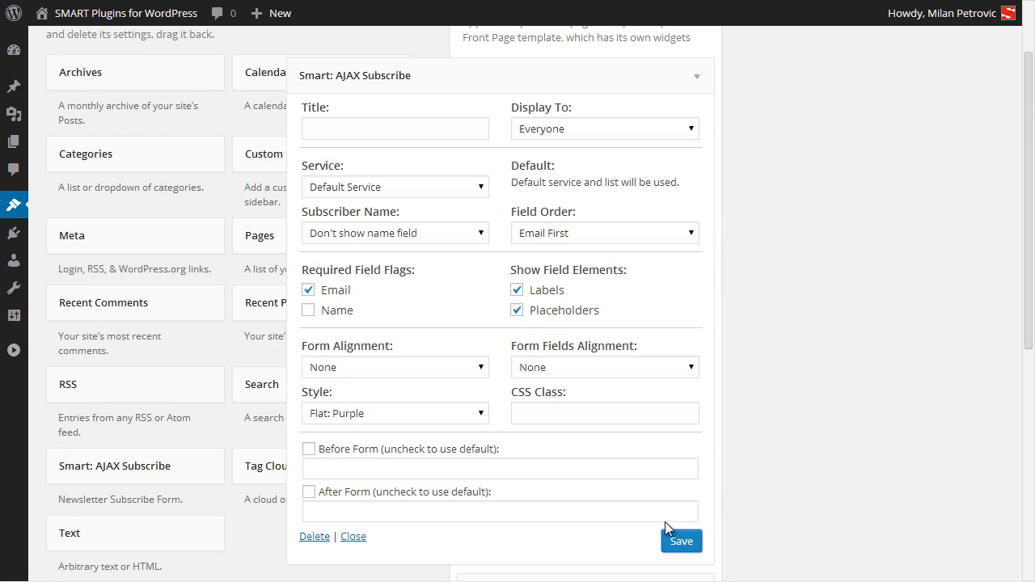
{"action": "left_click", "coordinate": [435, 0]}
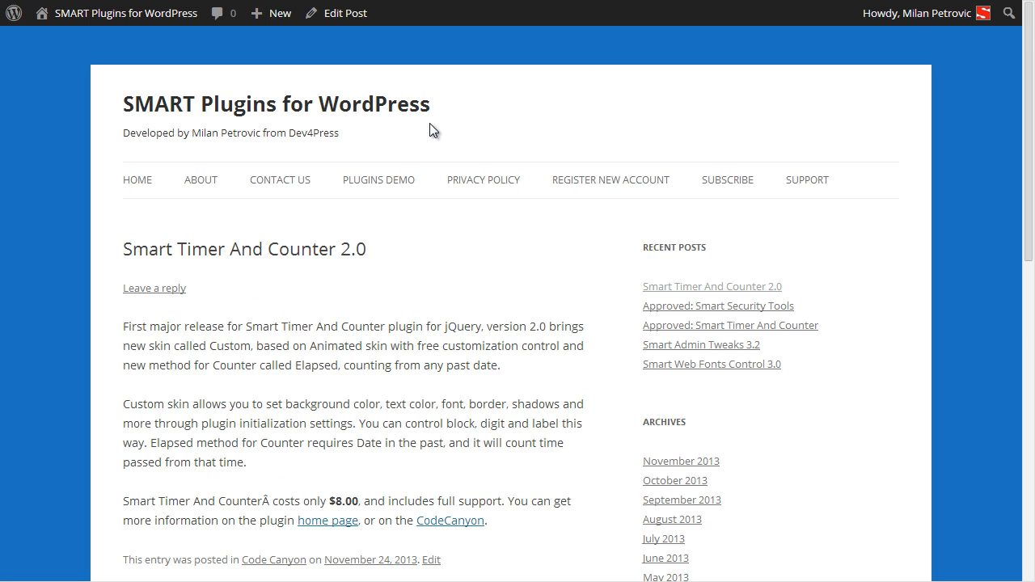
{"action": "key", "text": "F5"}
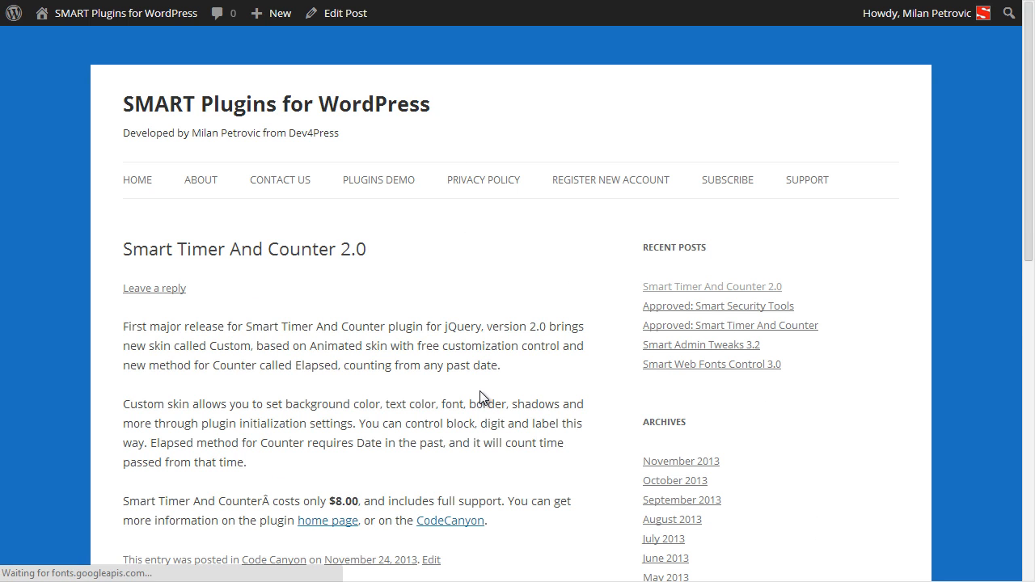
Give the widget a single name field, no labels and the Flat: Red style, then save.
{"action": "left_click", "coordinate": [803, 344]}
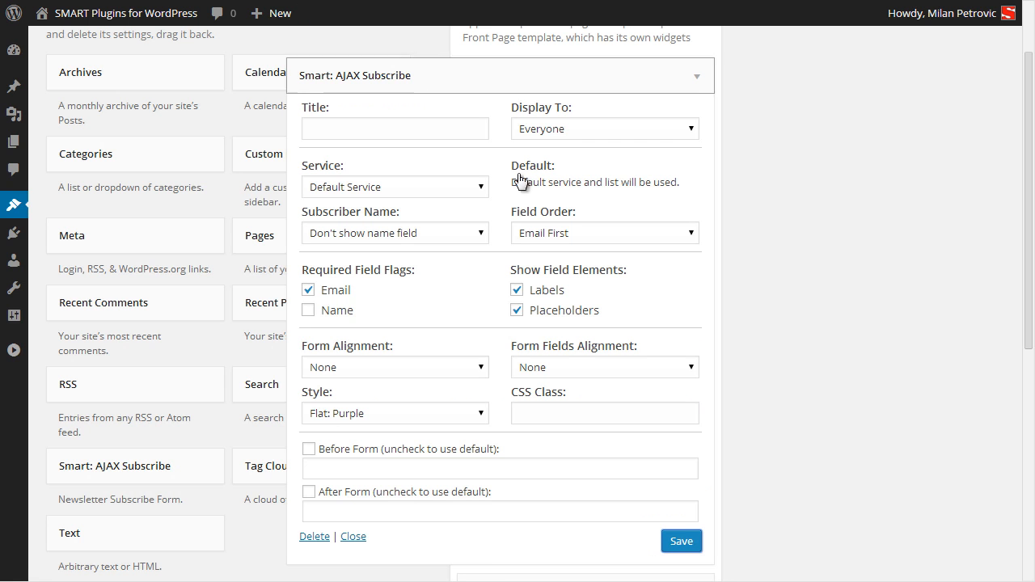
{"action": "left_click", "coordinate": [403, 232]}
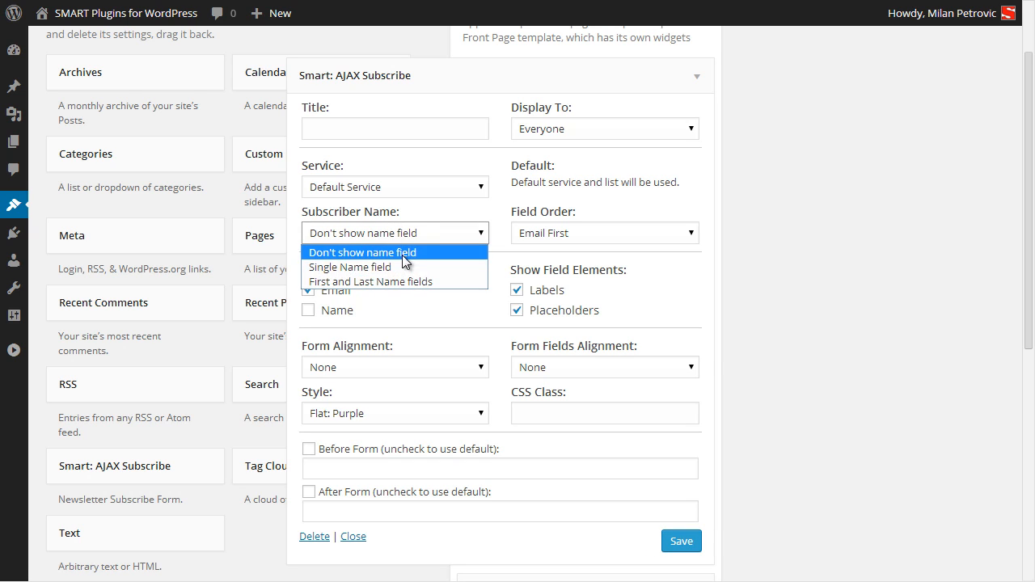
{"action": "left_click", "coordinate": [407, 265]}
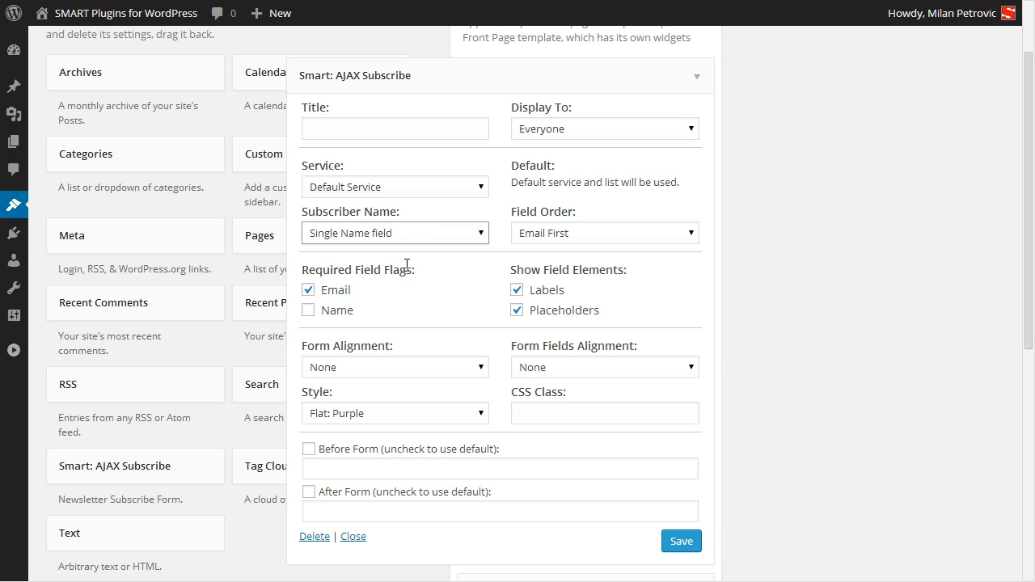
{"action": "left_click", "coordinate": [541, 293]}
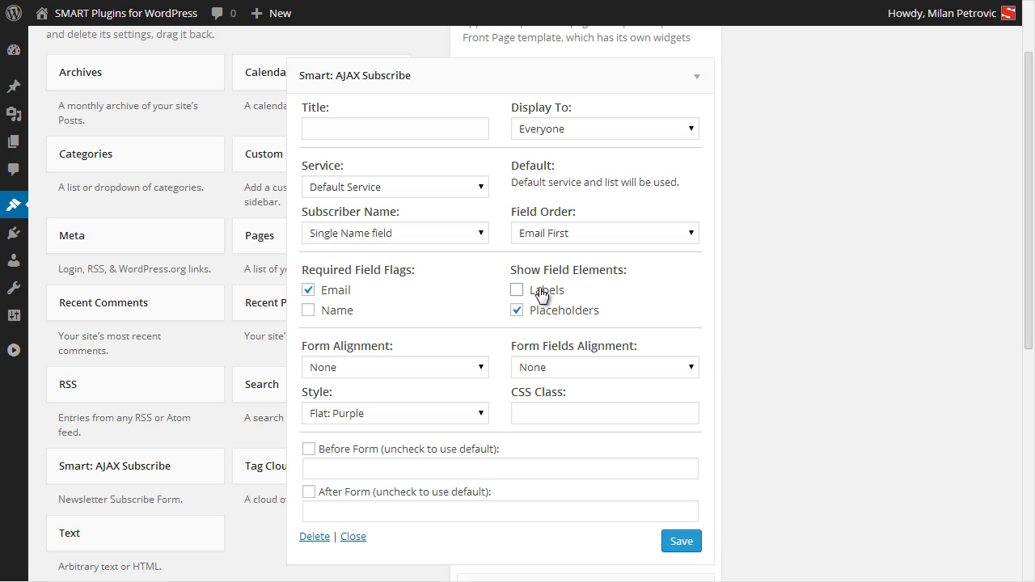
{"action": "left_click", "coordinate": [381, 414]}
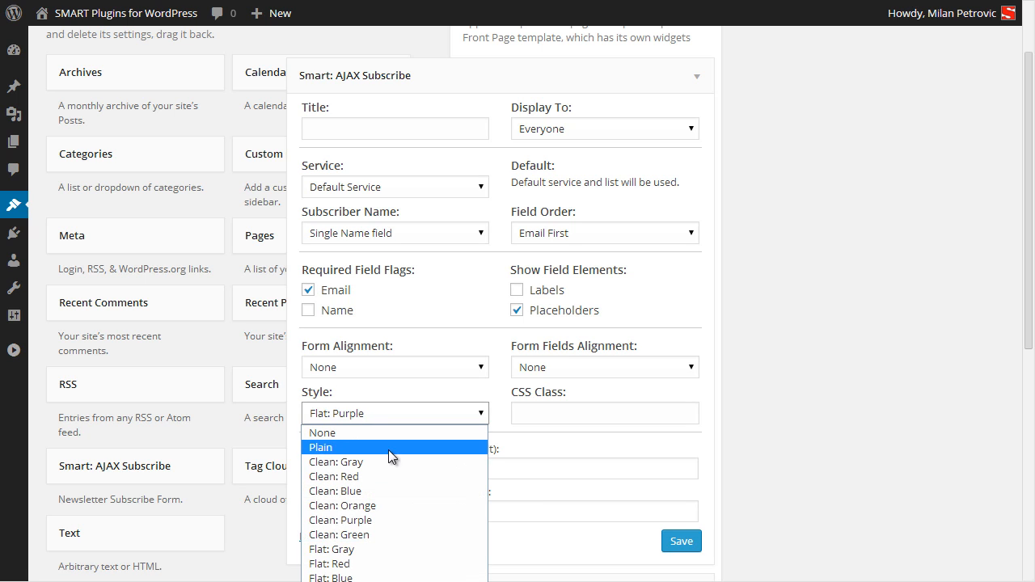
{"action": "left_click", "coordinate": [355, 580]}
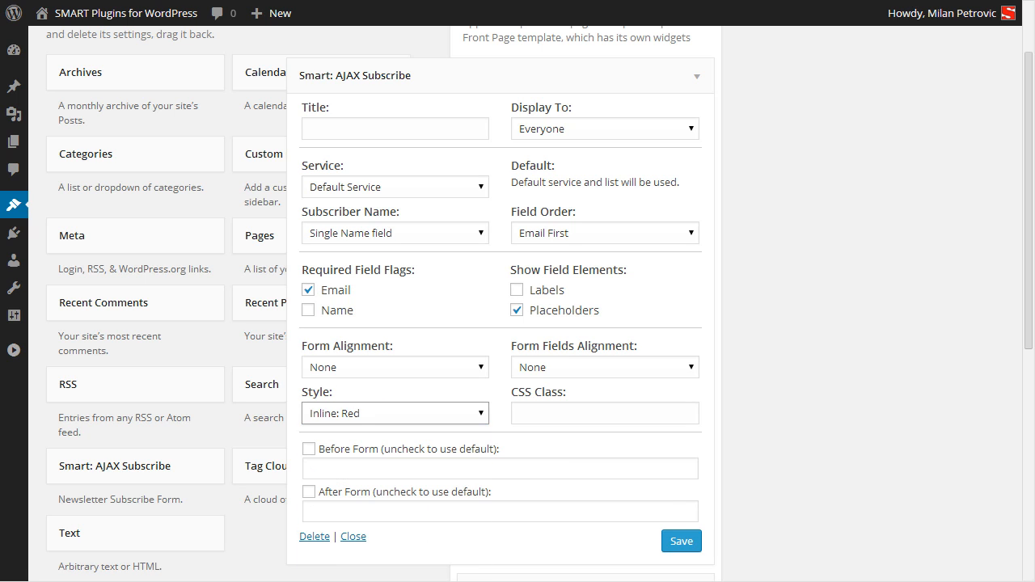
{"action": "left_click", "coordinate": [334, 415]}
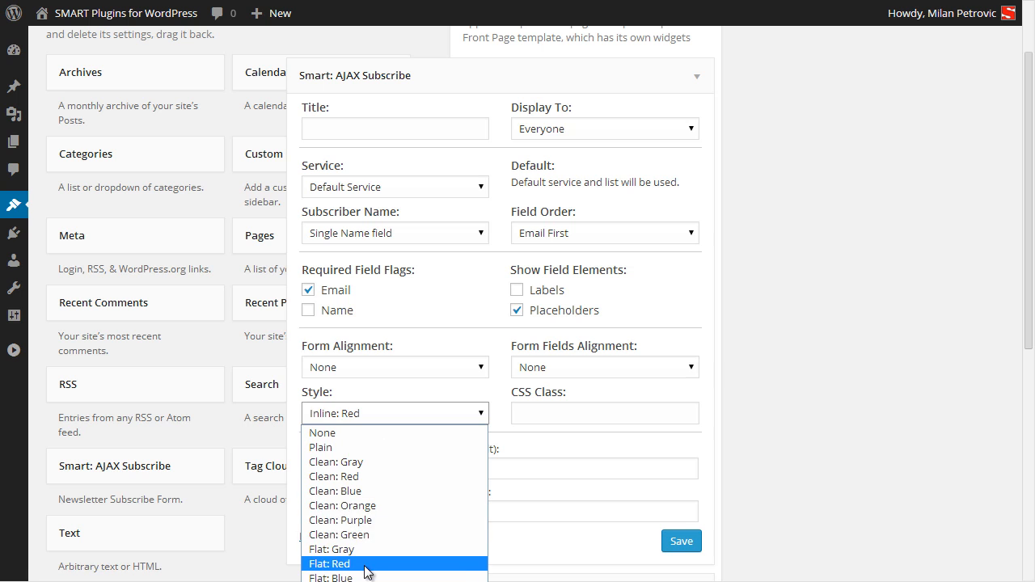
{"action": "left_click", "coordinate": [332, 564]}
{"action": "left_click", "coordinate": [679, 542]}
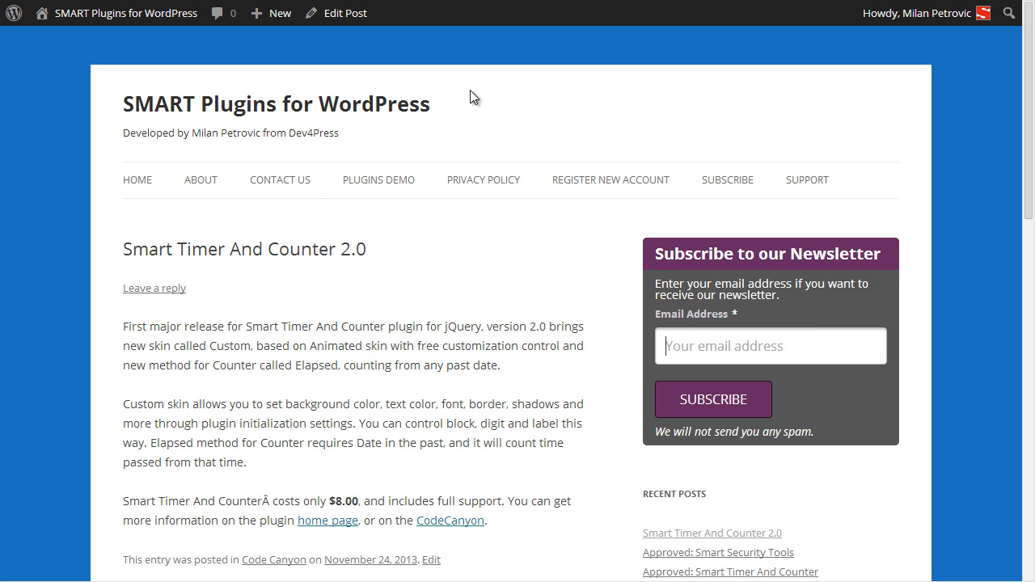
{"action": "key", "text": "F5"}
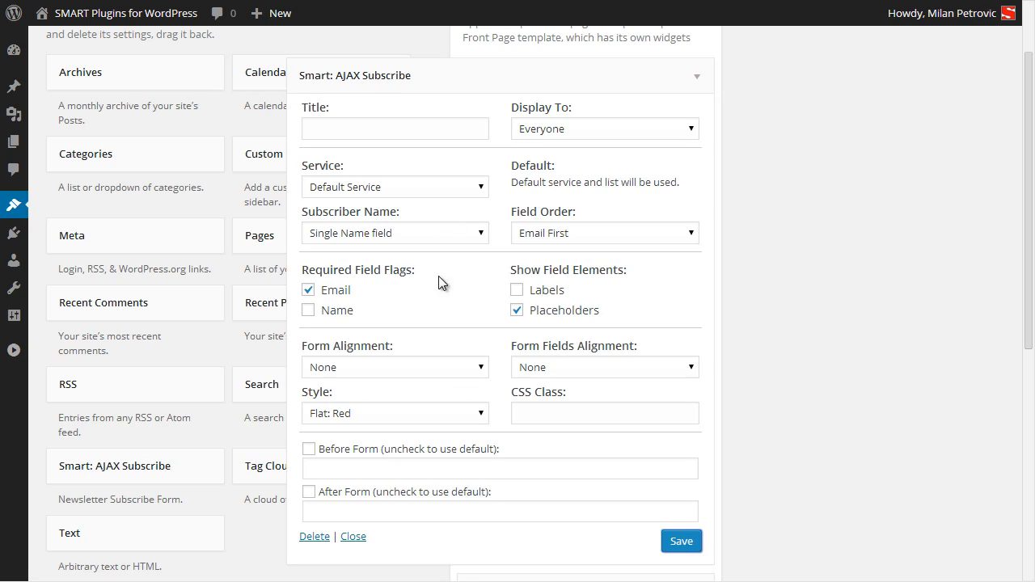
Turn labels on and placeholders off, use first and last name fields, and save.
{"action": "left_click", "coordinate": [540, 291]}
{"action": "left_click", "coordinate": [550, 311]}
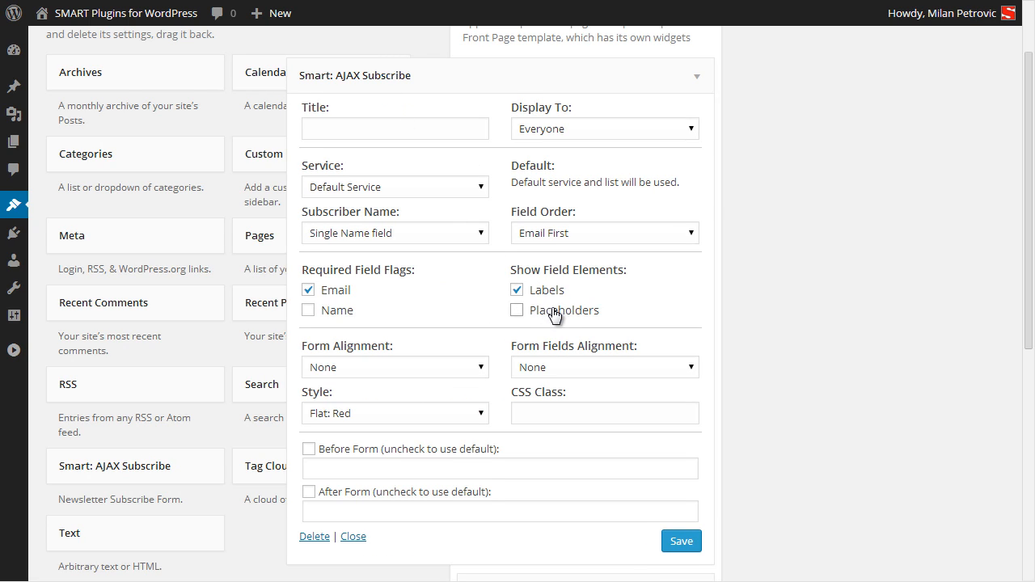
{"action": "left_click", "coordinate": [387, 231]}
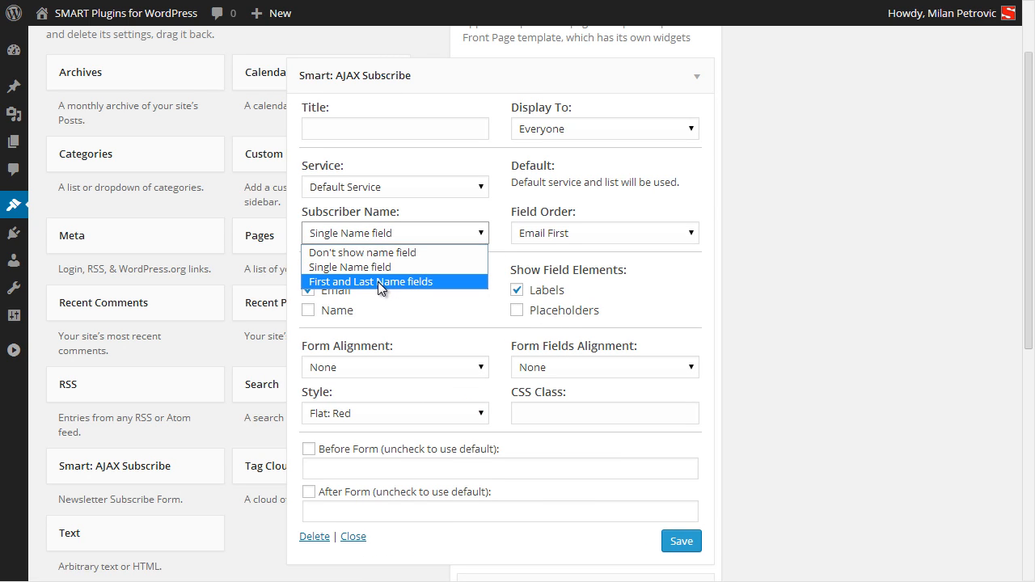
{"action": "left_click", "coordinate": [378, 281]}
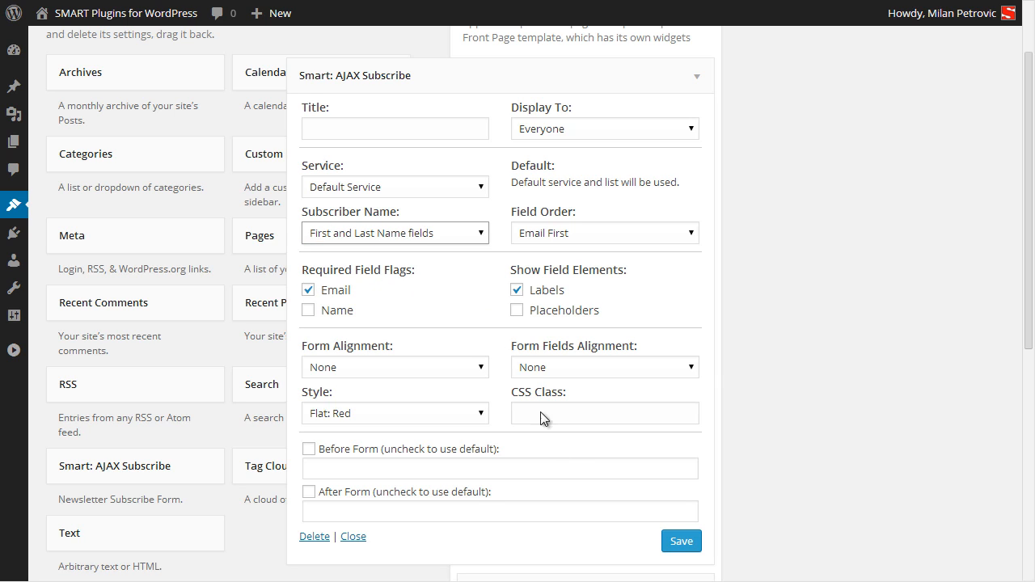
{"action": "left_click", "coordinate": [672, 550]}
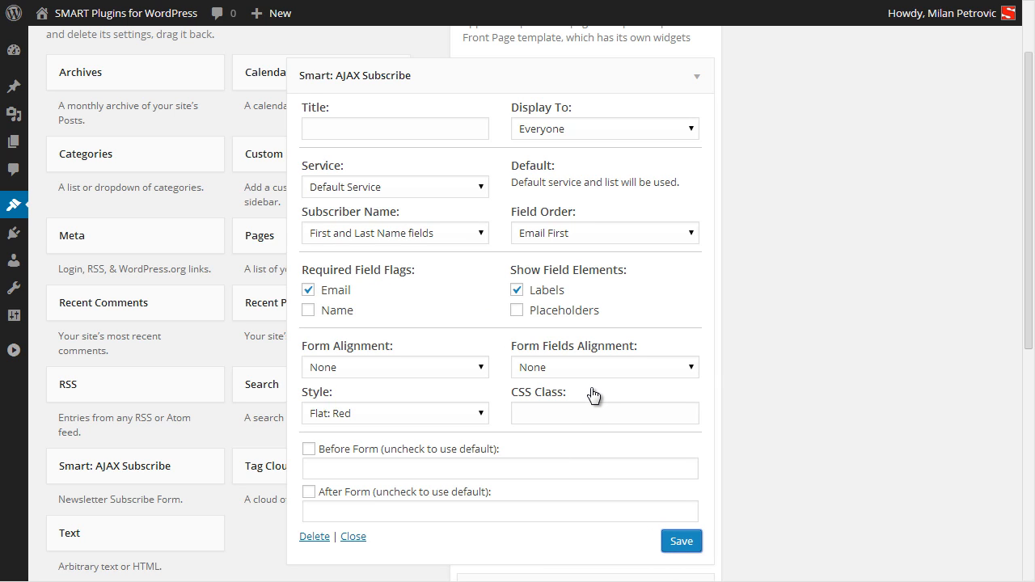
Centre the whole form, save, and reload the site to check it.
{"action": "left_click", "coordinate": [436, 369]}
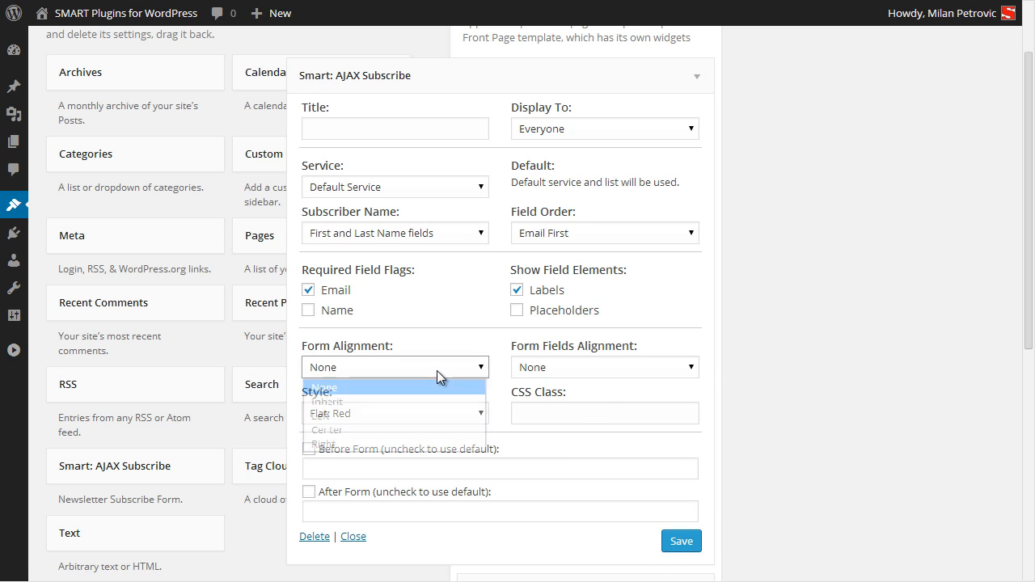
{"action": "left_click", "coordinate": [406, 430]}
{"action": "left_click", "coordinate": [682, 550]}
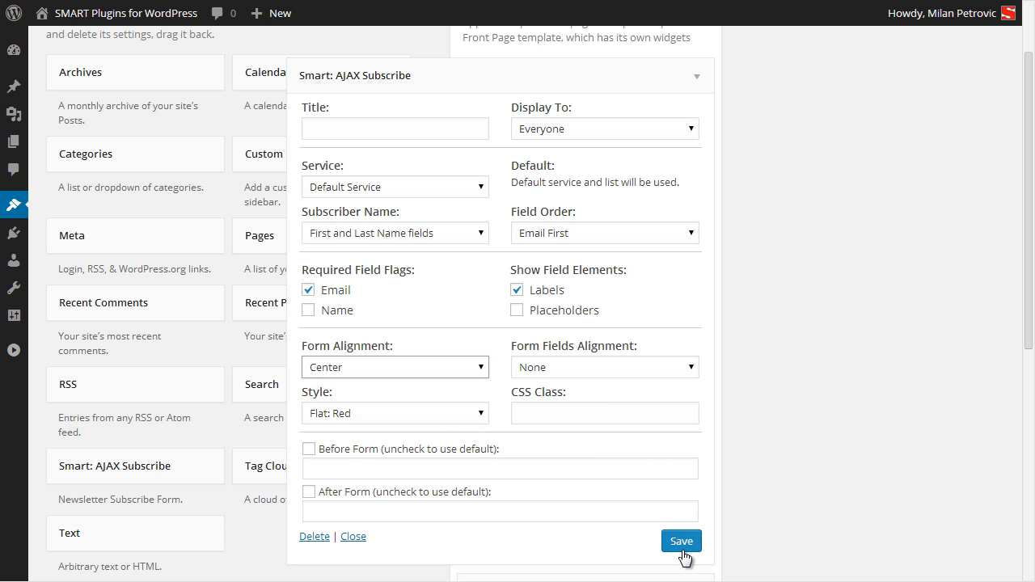
{"action": "left_click", "coordinate": [403, 0]}
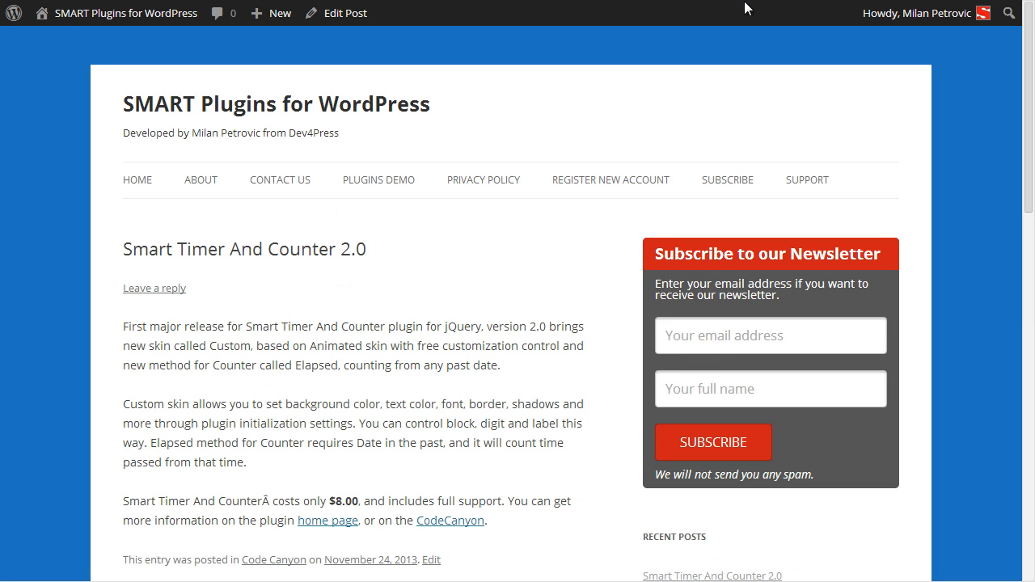
{"action": "key", "text": "F5"}
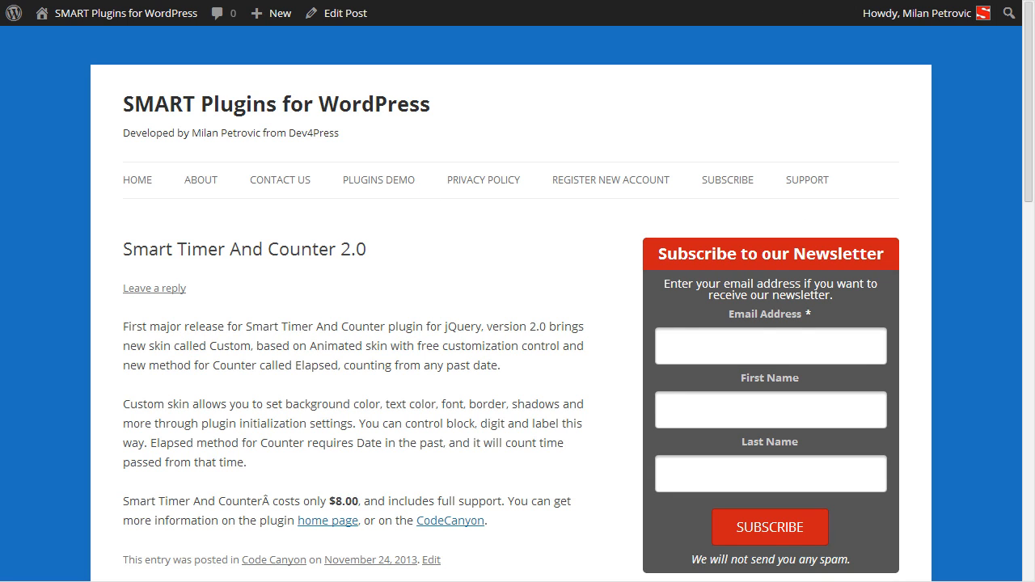
Left-align the form fields, save, and reload the site to preview the form.
{"action": "left_click", "coordinate": [356, 1]}
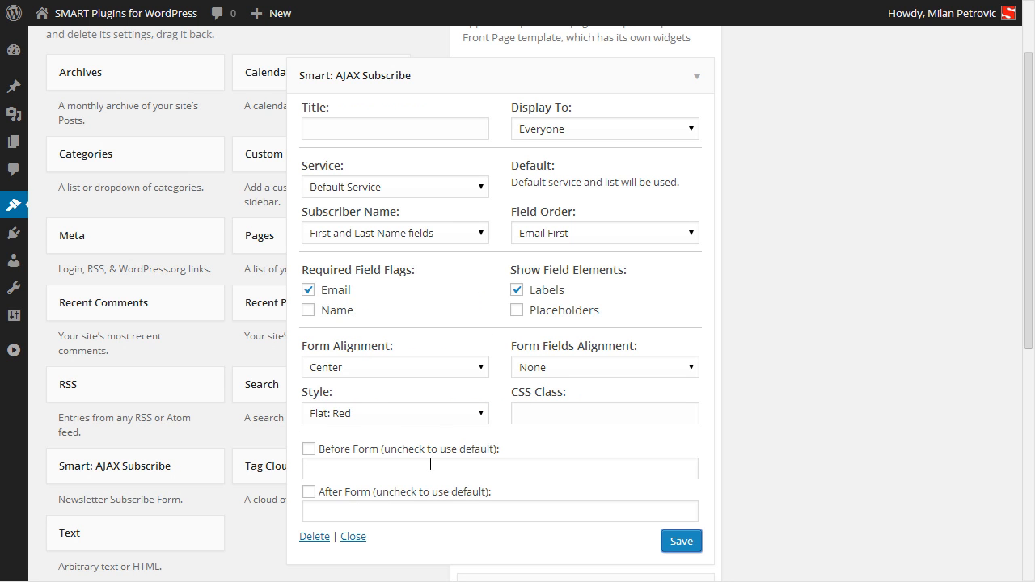
{"action": "left_click", "coordinate": [546, 371]}
{"action": "left_click", "coordinate": [558, 415]}
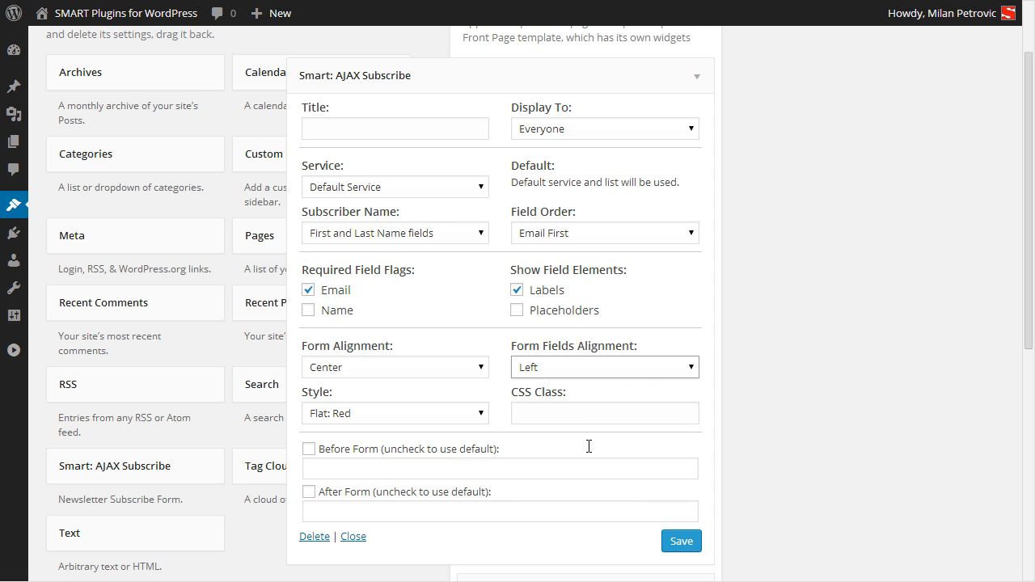
{"action": "left_click", "coordinate": [682, 542]}
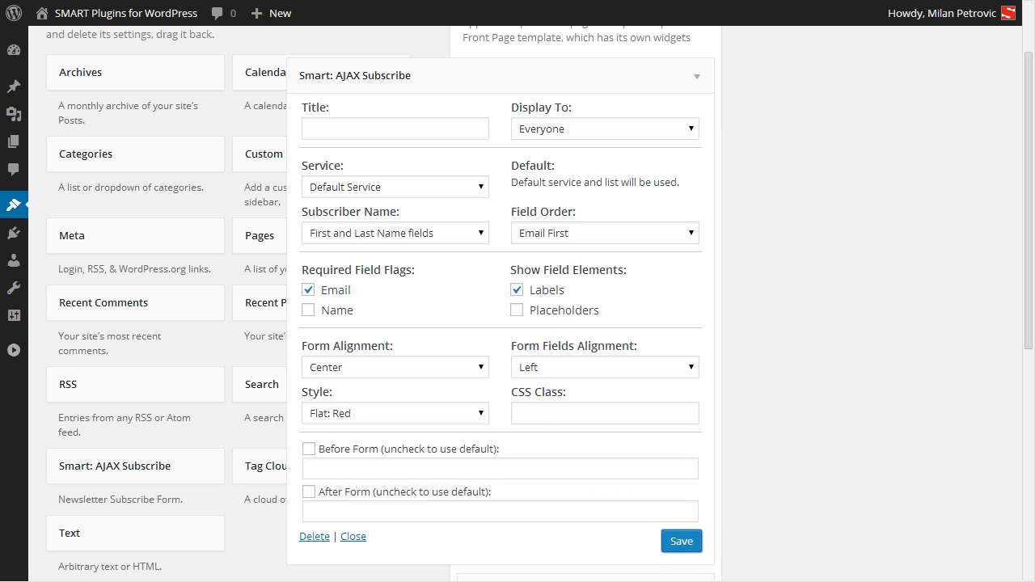
{"action": "key", "text": "ctrl+Tab"}
{"action": "key", "text": "F5"}
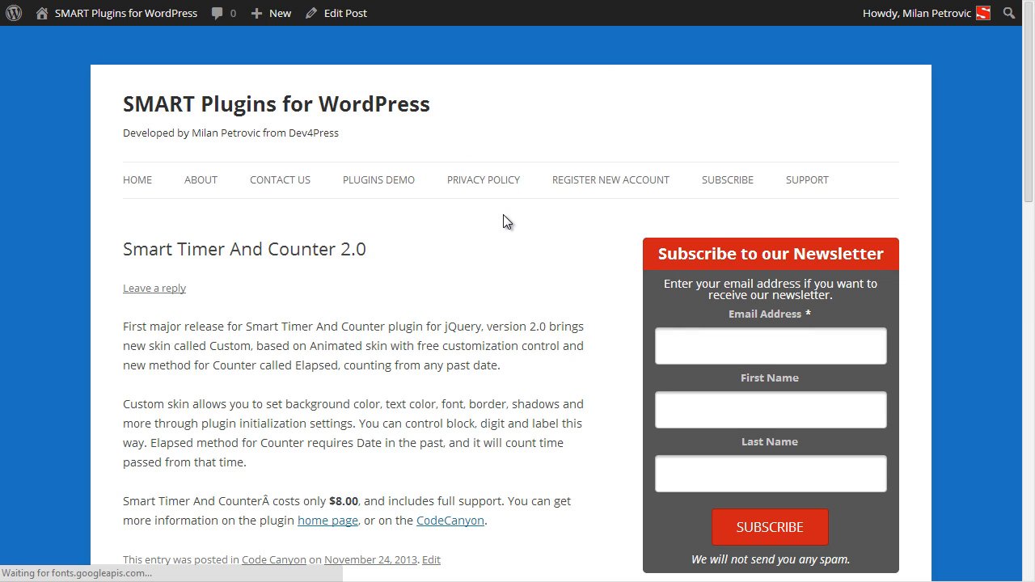
Set the widget's form alignment to Left and save.
{"action": "key", "text": "ctrl+Tab"}
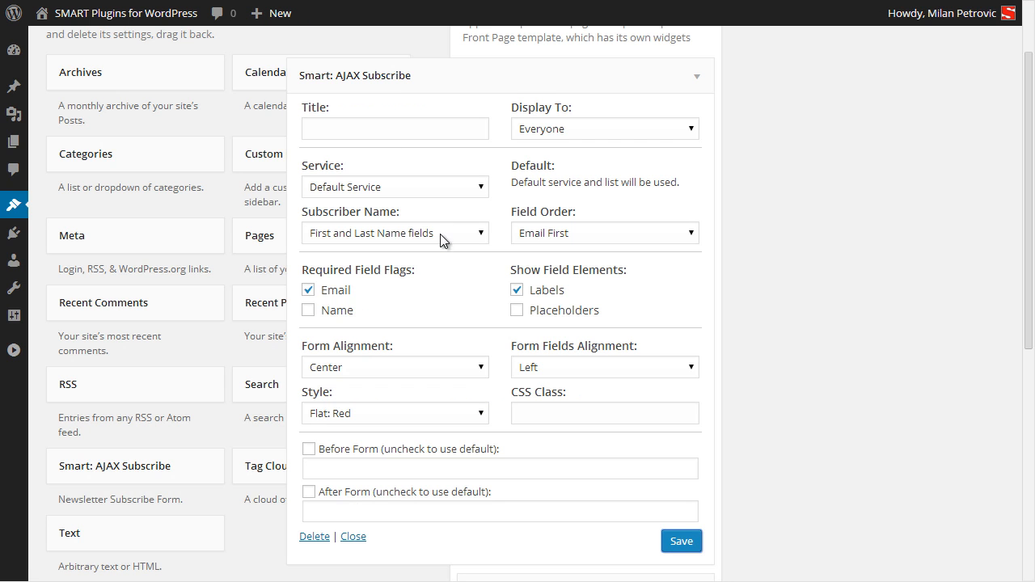
{"action": "left_click", "coordinate": [388, 367]}
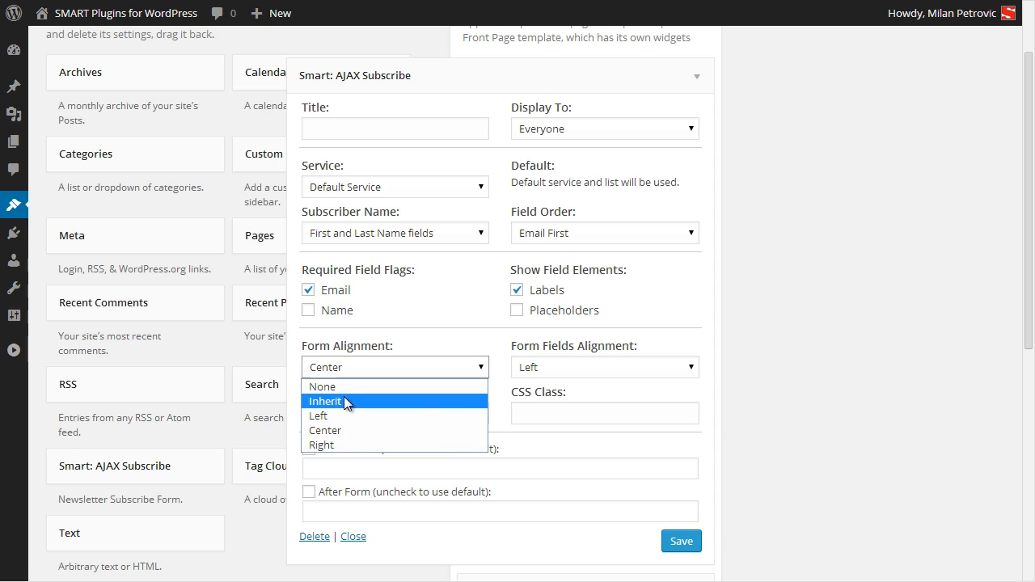
{"action": "left_click", "coordinate": [378, 427]}
{"action": "key", "text": "Up"}
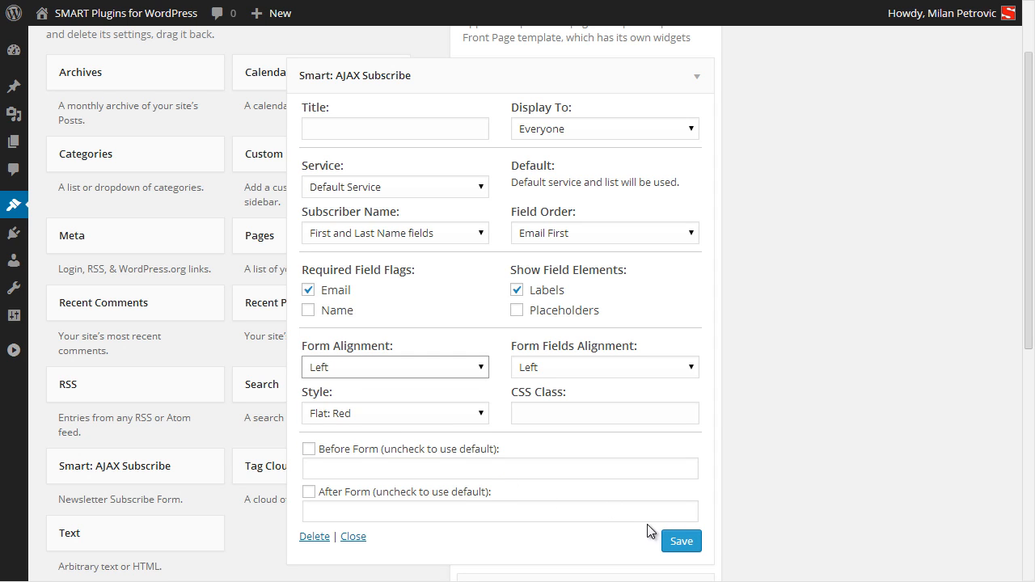
{"action": "left_click", "coordinate": [684, 545]}
Apply the Clean: Blue style, save, and preview it on the reloaded site.
{"action": "left_click", "coordinate": [431, 413]}
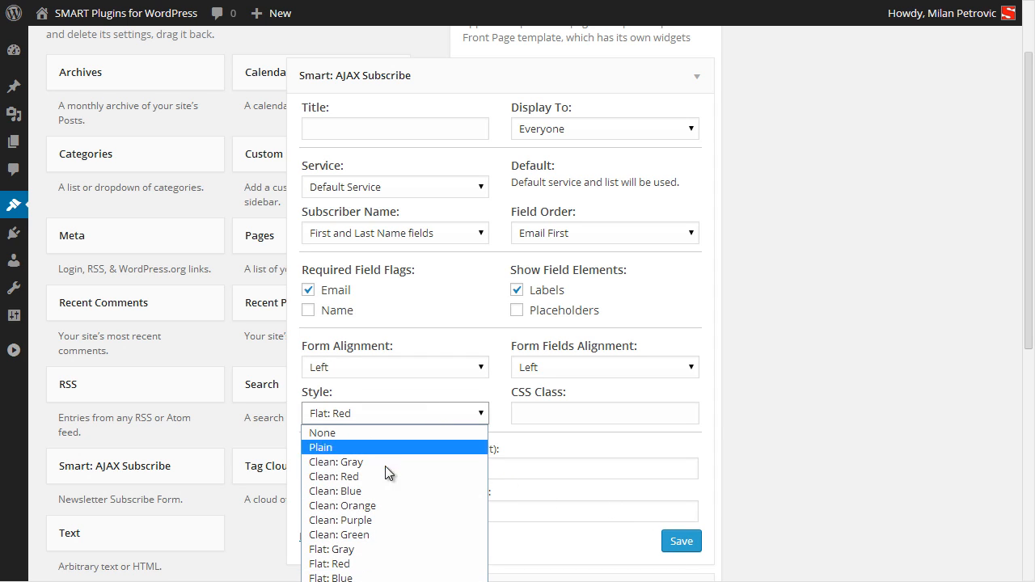
{"action": "left_click", "coordinate": [379, 490]}
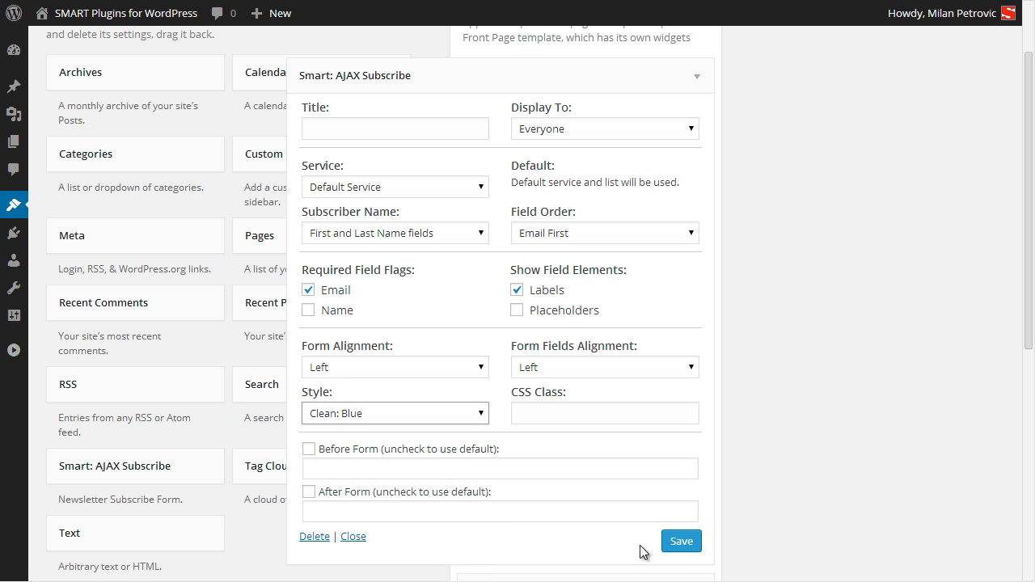
{"action": "left_click", "coordinate": [682, 543]}
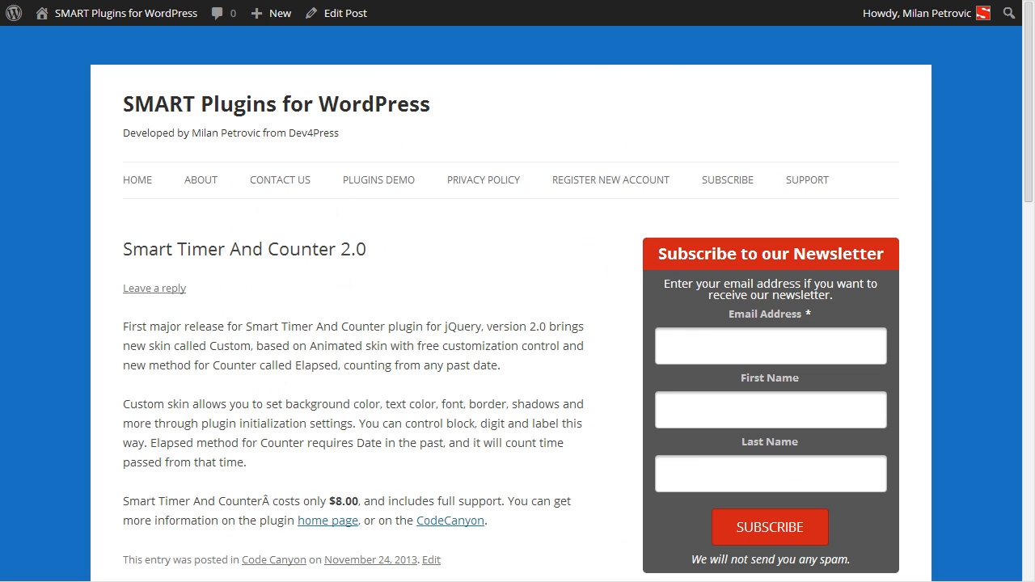
{"action": "key", "text": "F5"}
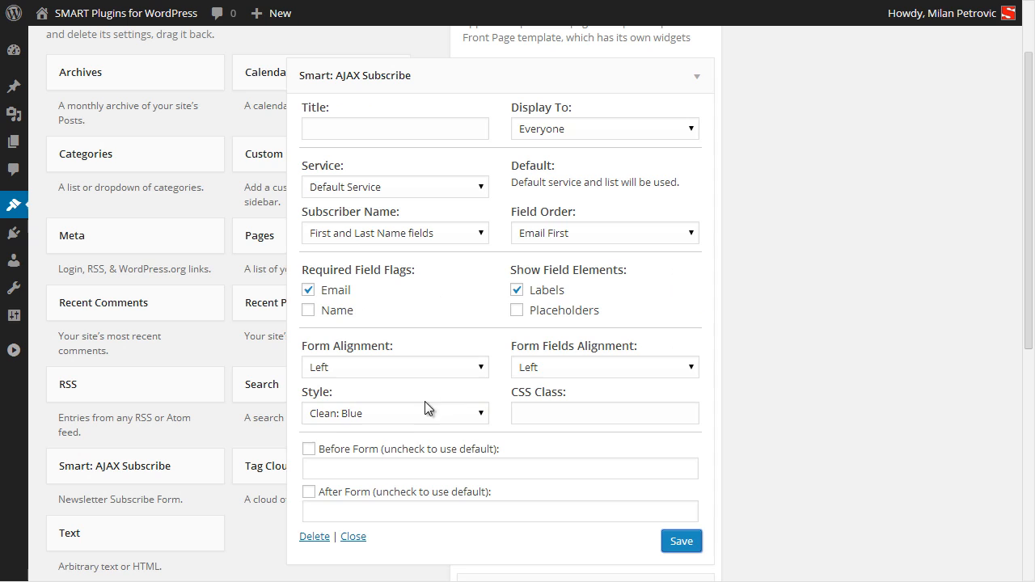
{"action": "left_click", "coordinate": [392, 414]}
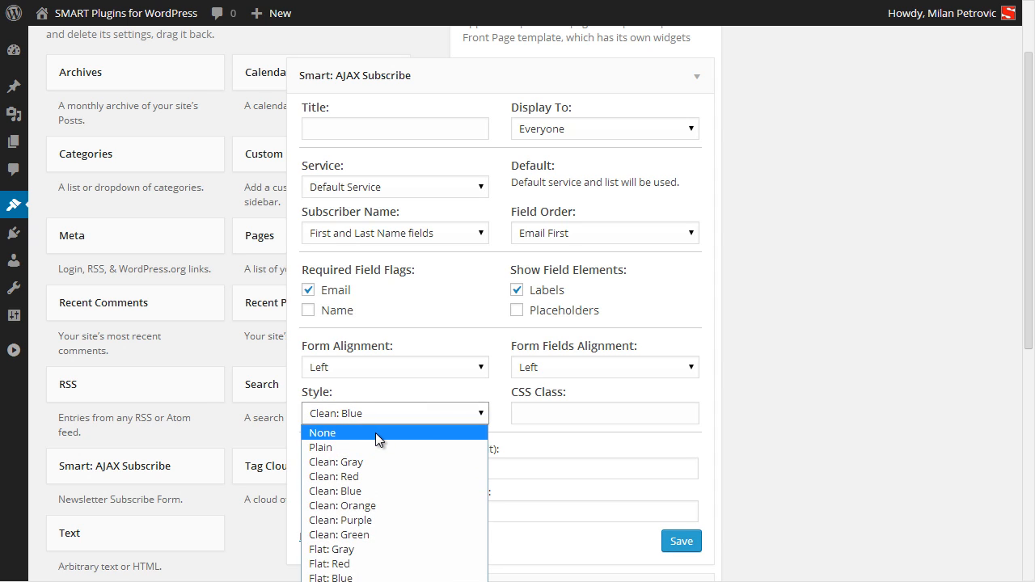
Switch the widget style to Plain, save, and preview it on the reloaded site.
{"action": "left_click", "coordinate": [375, 447]}
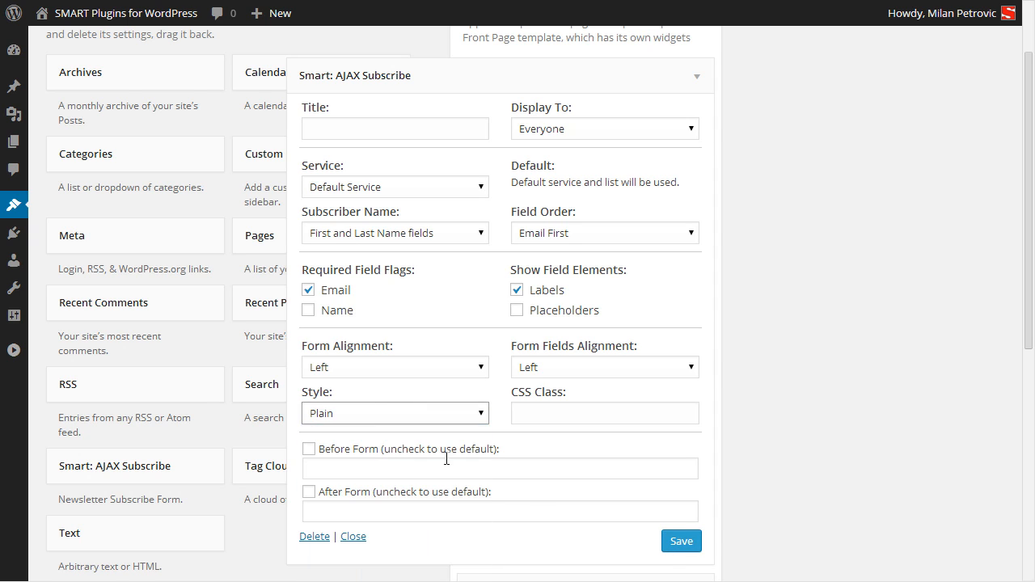
{"action": "left_click", "coordinate": [676, 541]}
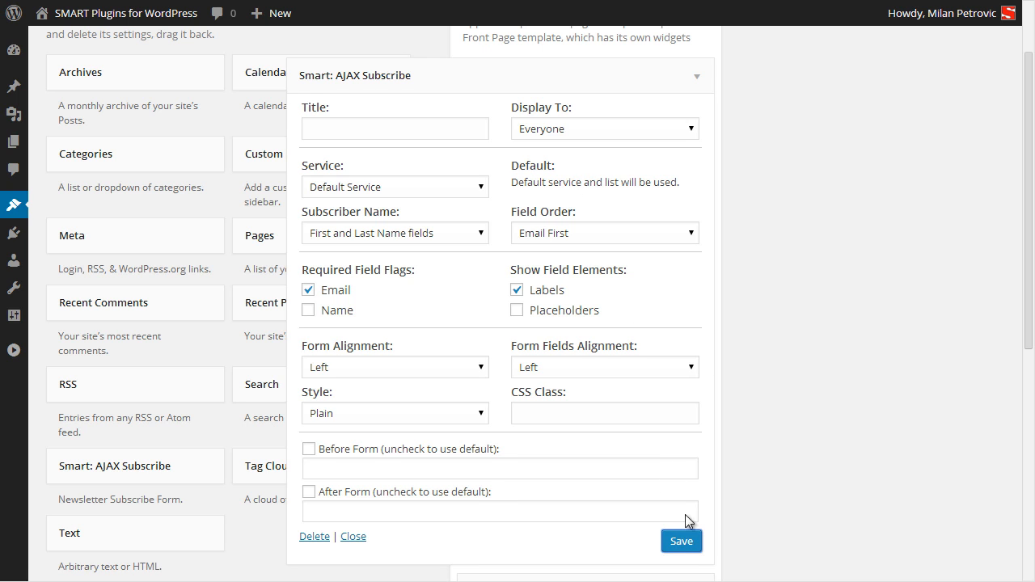
{"action": "left_click", "coordinate": [684, 544]}
{"action": "key", "text": "ctrl+Tab"}
{"action": "key", "text": "F5"}
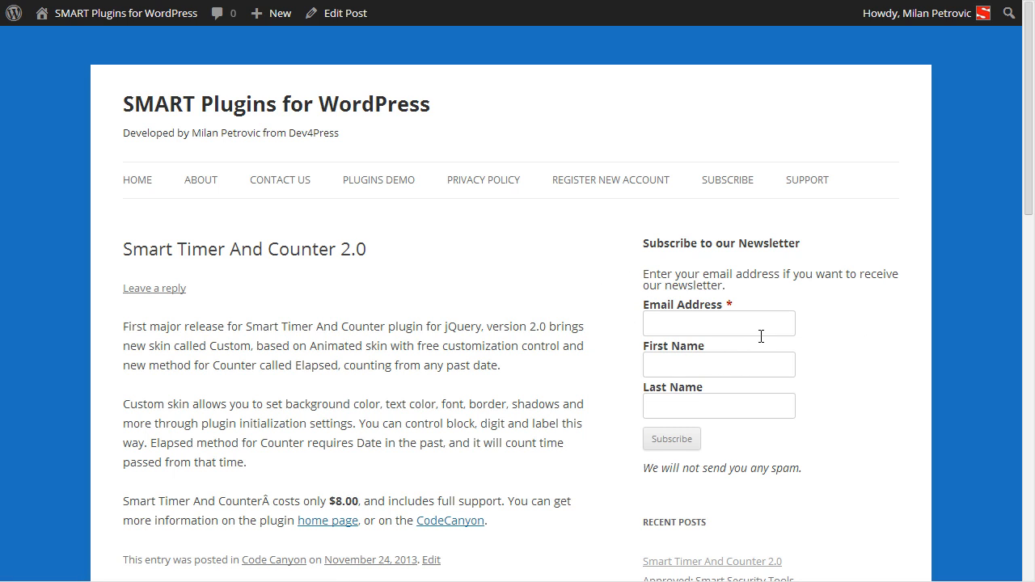
{"action": "key", "text": "ctrl+shift+Tab"}
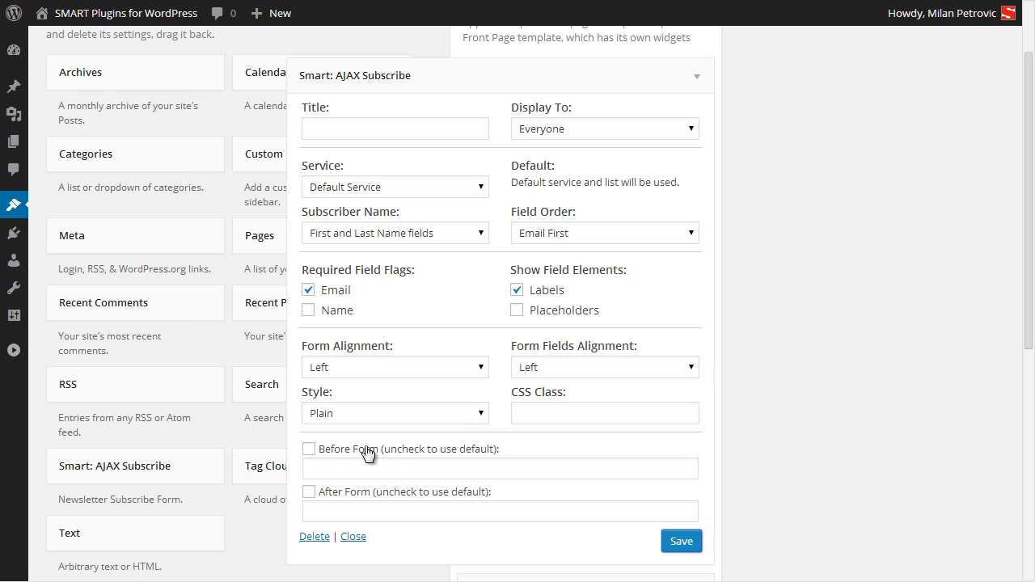
Enable the Before Form and After Form texts and choose the Flat: Orange style.
{"action": "left_click", "coordinate": [308, 450]}
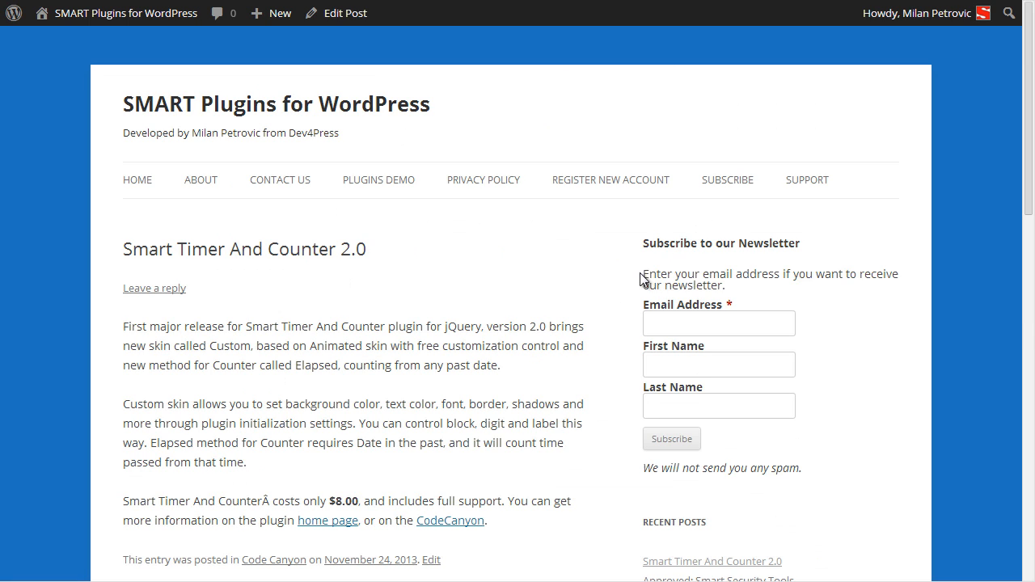
{"action": "left_click_drag", "start_coordinate": [642, 274], "coordinate": [730, 282]}
{"action": "left_click_drag", "start_coordinate": [644, 469], "coordinate": [800, 469]}
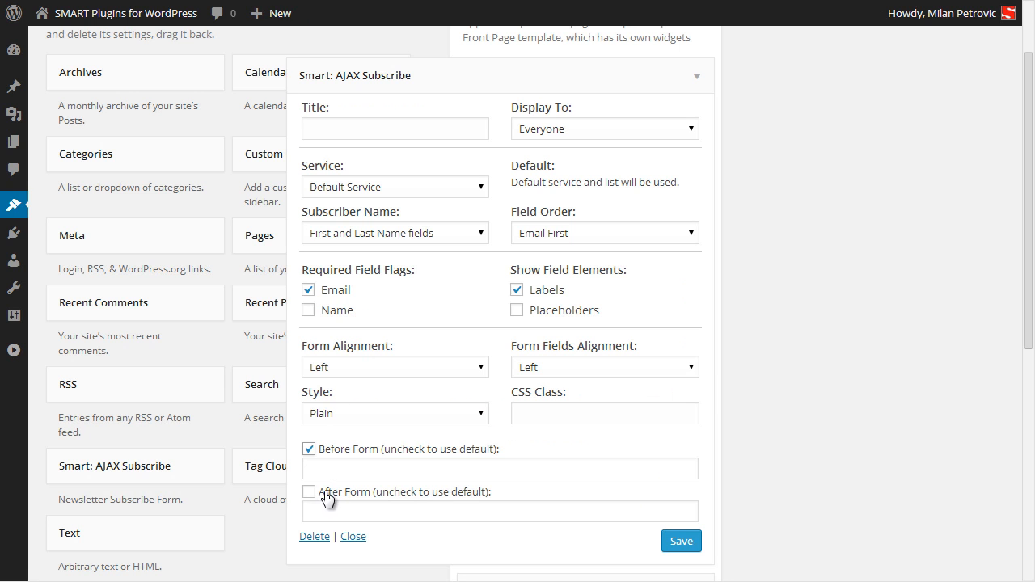
{"action": "left_click", "coordinate": [309, 493]}
{"action": "left_click", "coordinate": [363, 472]}
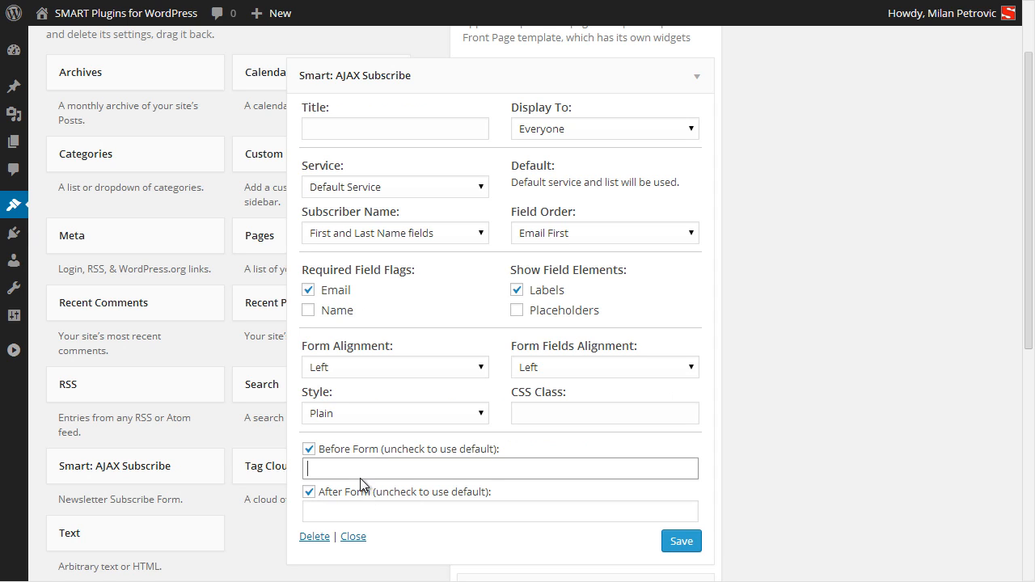
{"action": "left_click", "coordinate": [364, 507]}
{"action": "left_click", "coordinate": [361, 474]}
{"action": "left_click", "coordinate": [361, 411]}
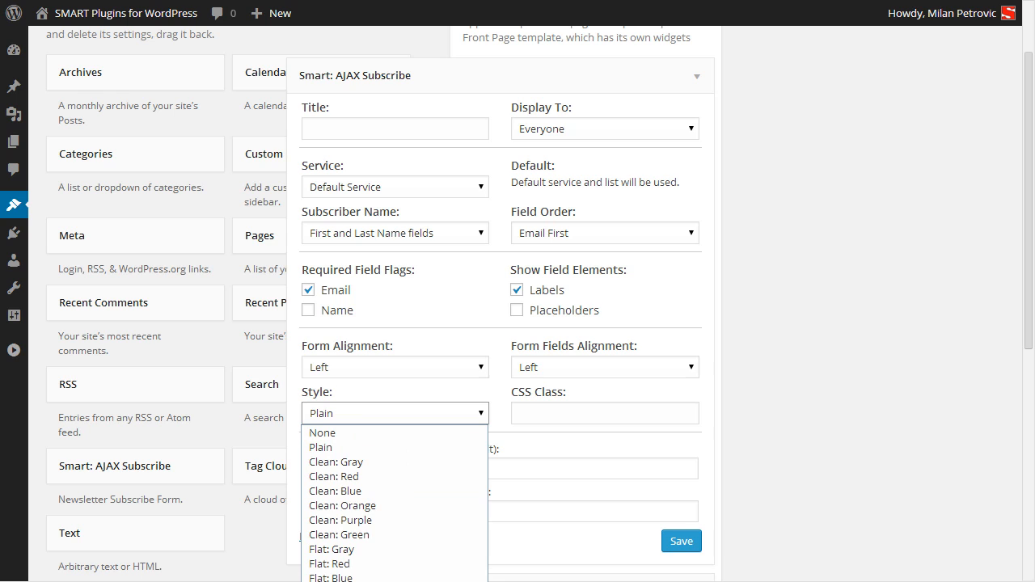
{"action": "left_click", "coordinate": [364, 570]}
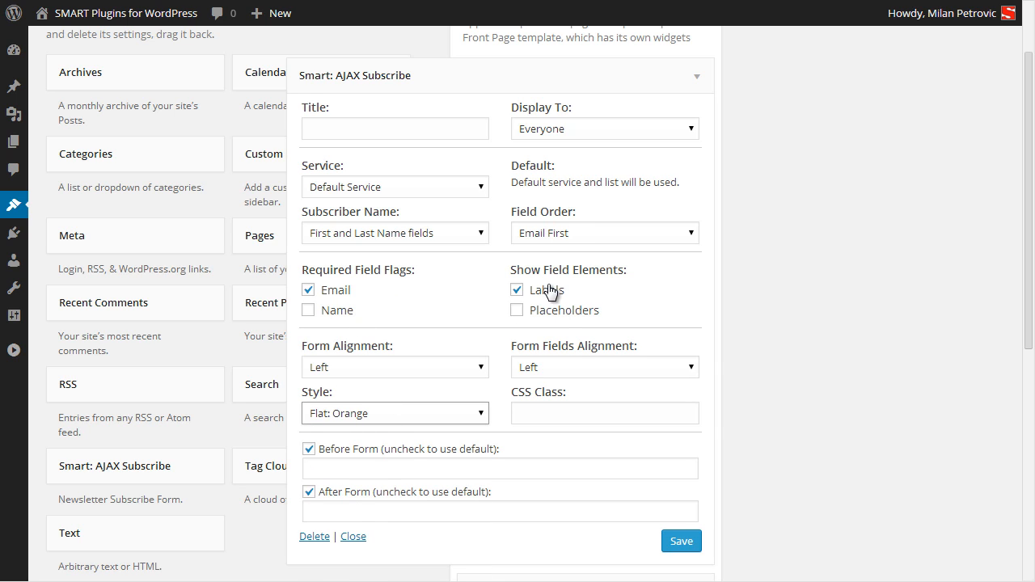
Save the Flat: Orange style, preview it on the site, and set field alignment to None.
{"action": "left_click", "coordinate": [677, 541]}
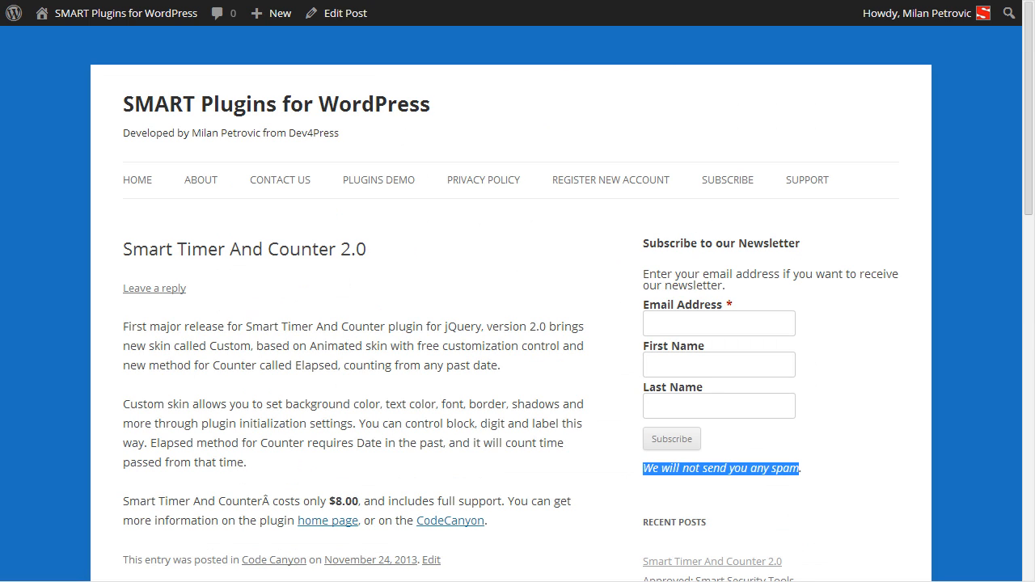
{"action": "key", "text": "F5"}
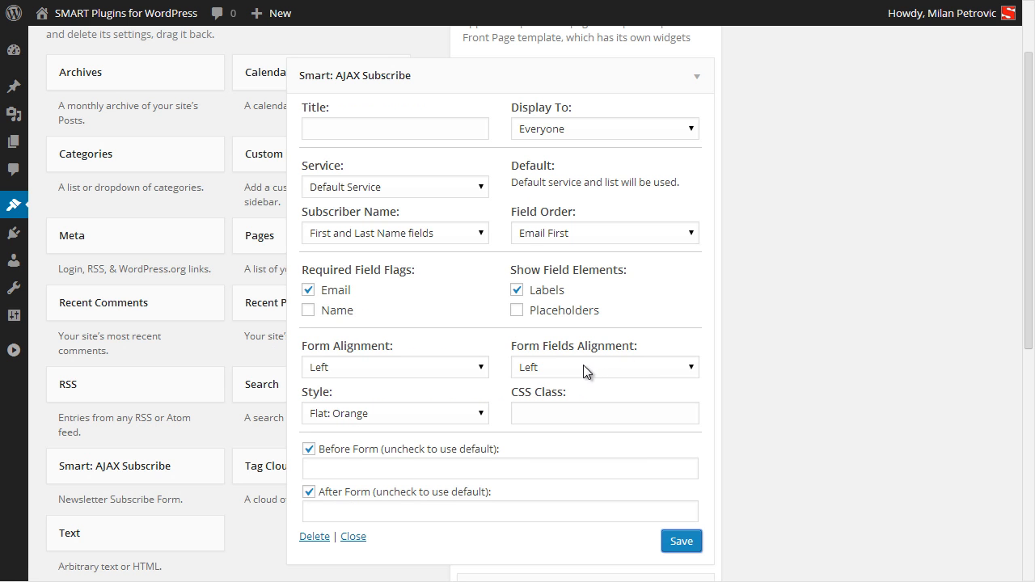
{"action": "left_click", "coordinate": [583, 365]}
{"action": "left_click", "coordinate": [561, 385]}
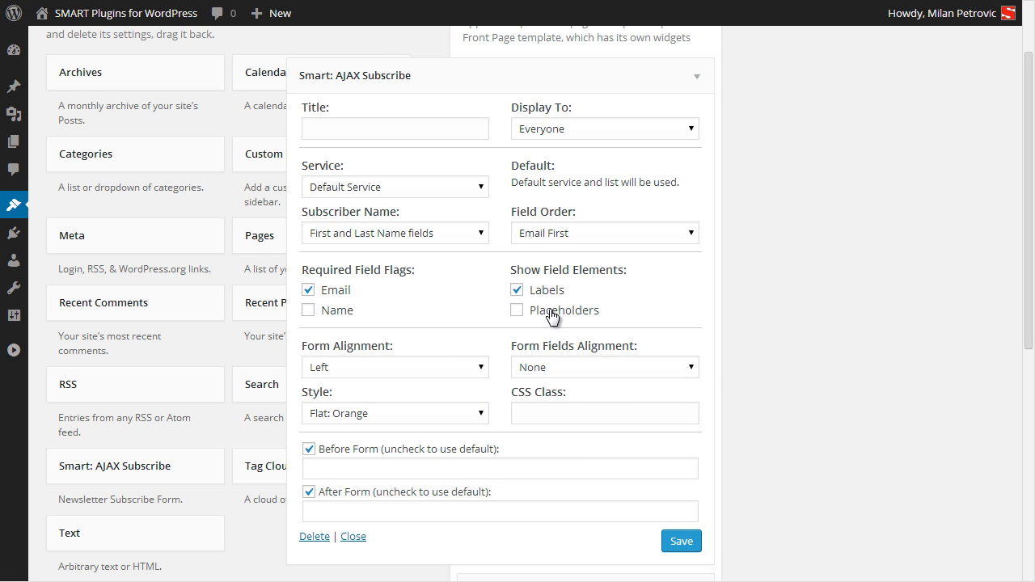
Show placeholders, keep separate first and last name fields, and save the widget.
{"action": "left_click", "coordinate": [553, 314]}
{"action": "left_click", "coordinate": [388, 235]}
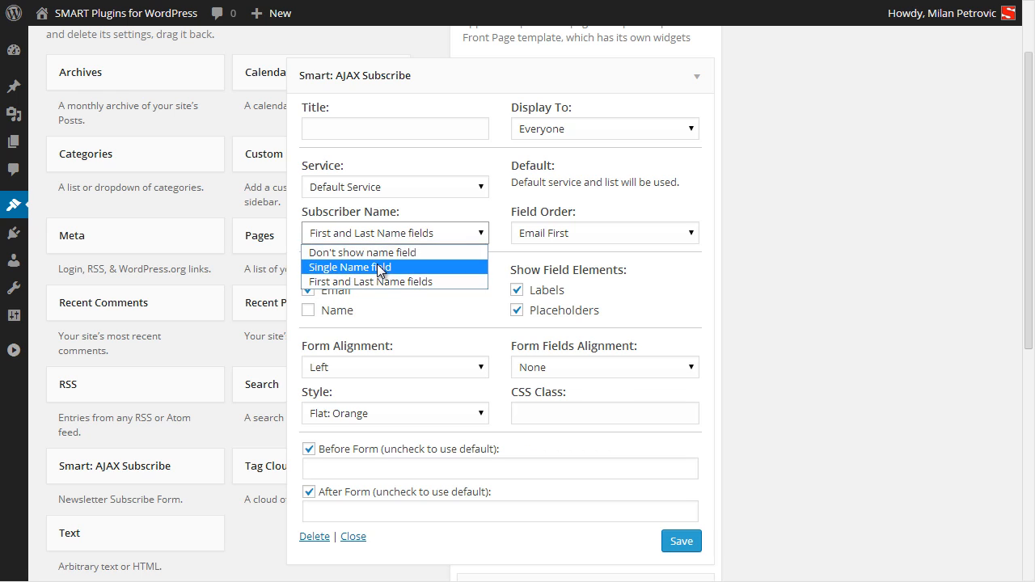
{"action": "left_click", "coordinate": [380, 270]}
{"action": "left_click", "coordinate": [377, 234]}
{"action": "left_click", "coordinate": [387, 281]}
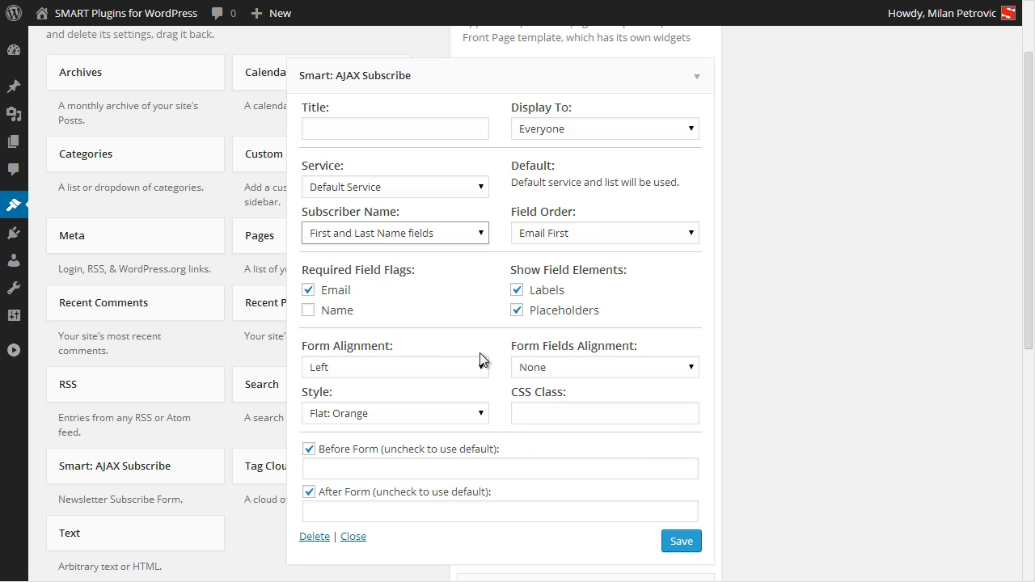
{"action": "left_click", "coordinate": [694, 546]}
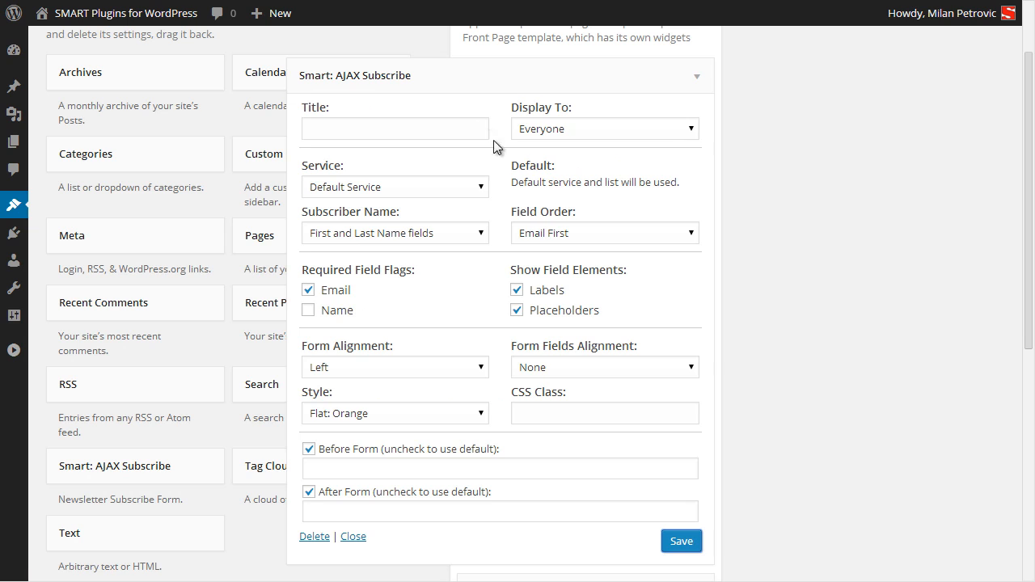
Switch the subscribe widget's service to MailChimp, keeping SMART Themes as the list.
{"action": "left_click", "coordinate": [698, 77]}
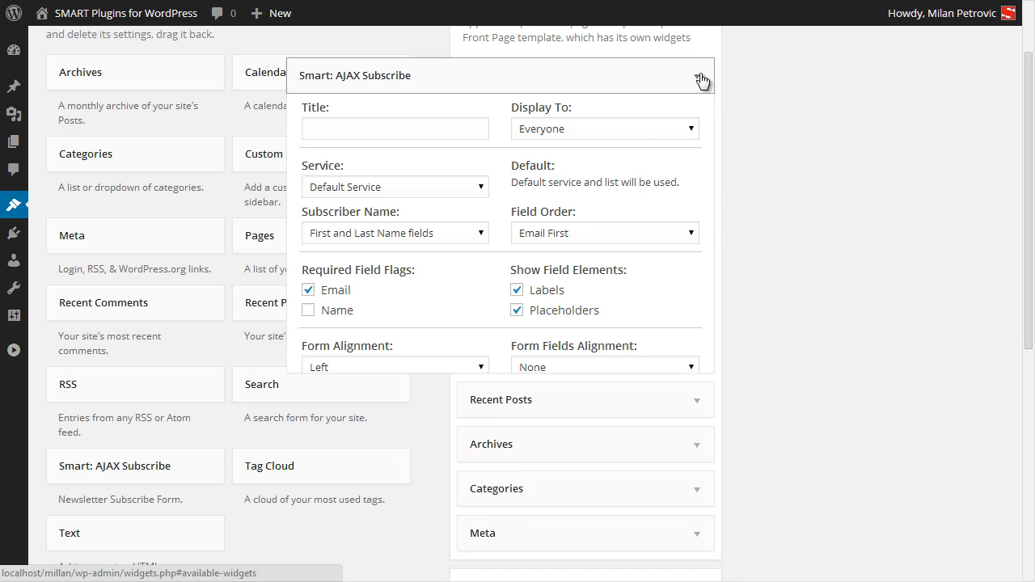
{"action": "left_click", "coordinate": [589, 76]}
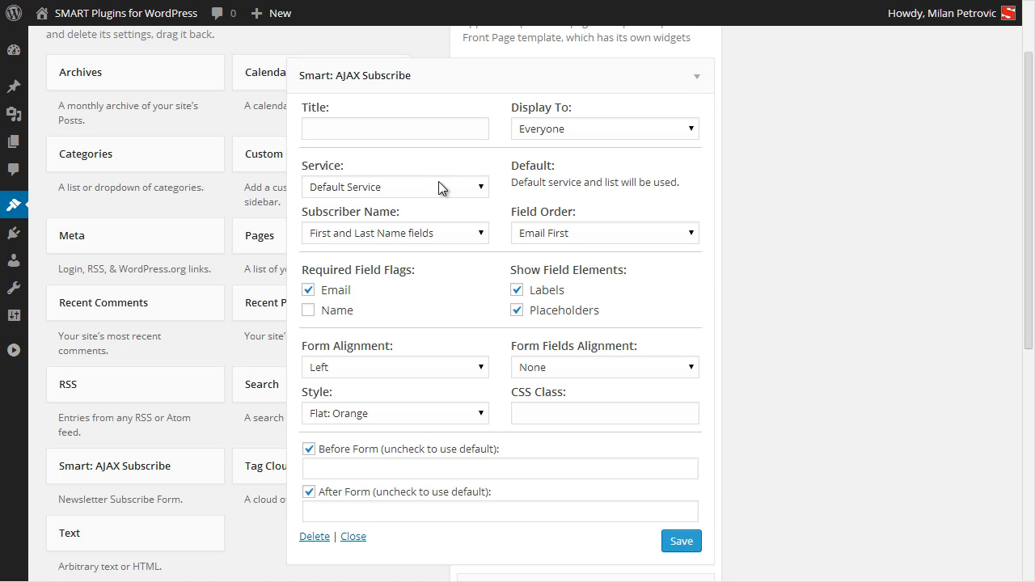
{"action": "left_click", "coordinate": [439, 182]}
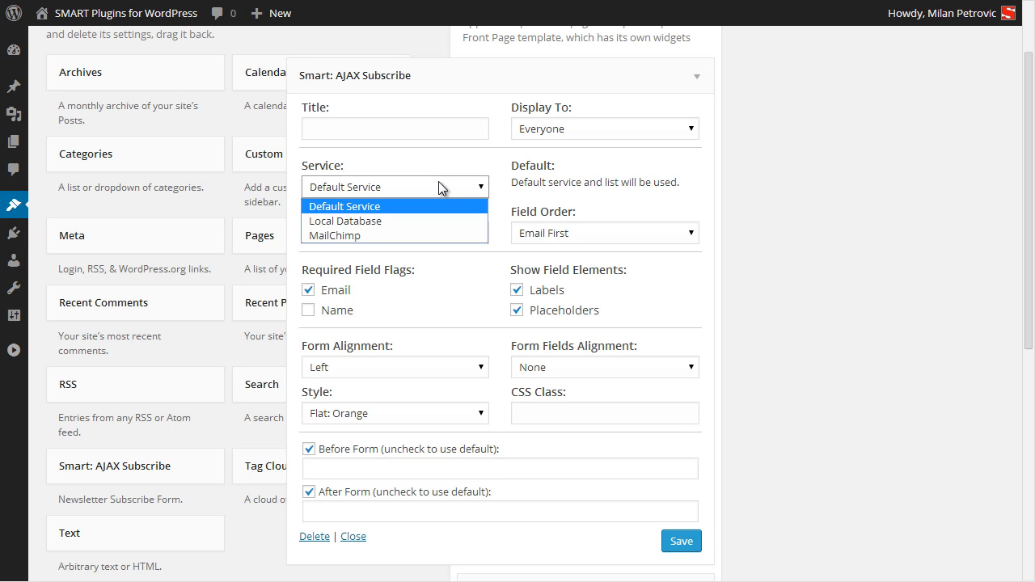
{"action": "left_click", "coordinate": [426, 234]}
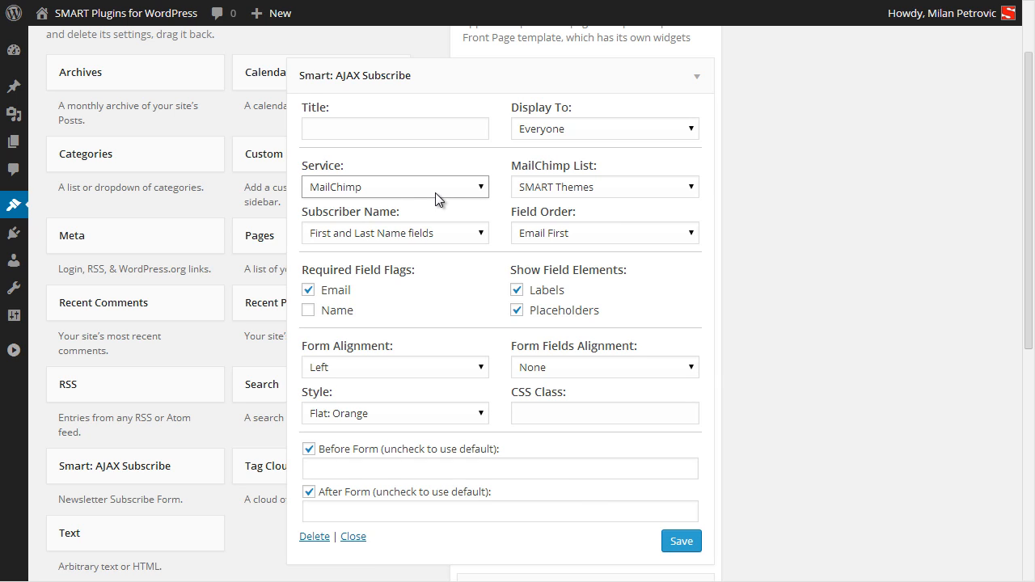
{"action": "left_click", "coordinate": [570, 190]}
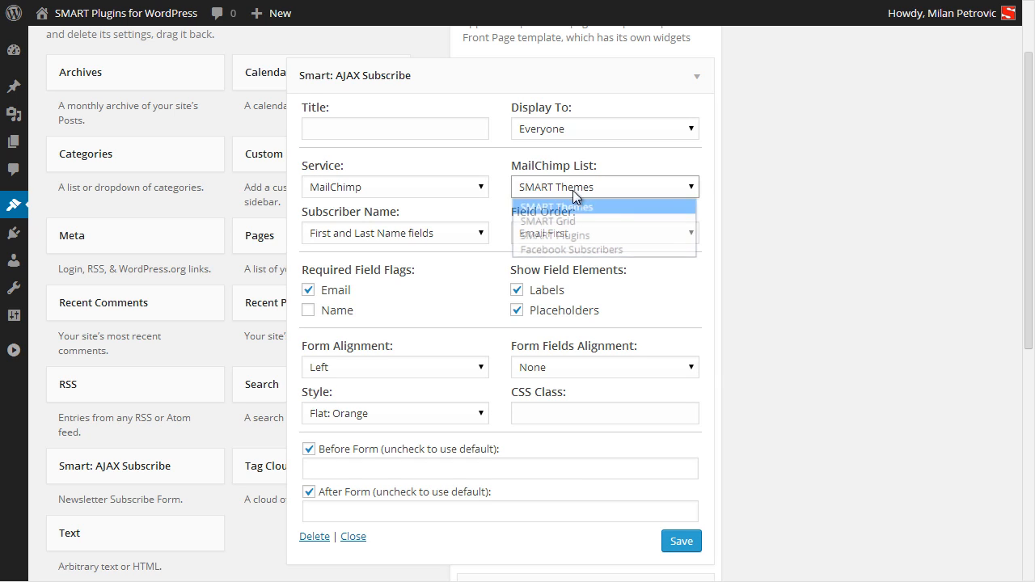
{"action": "left_click", "coordinate": [747, 185]}
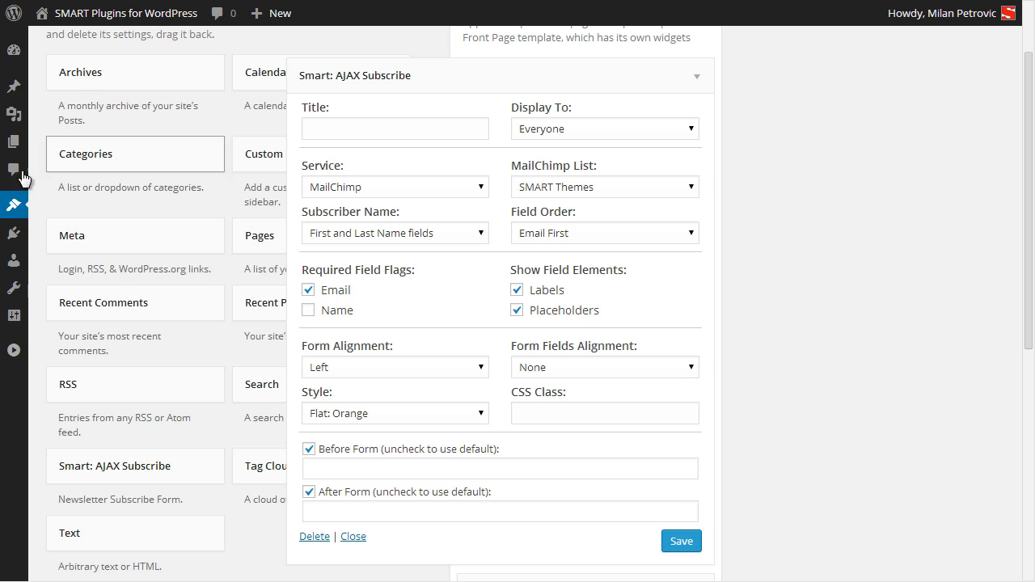
Open the Code Builder in the Smart AJAX Subscribe settings.
{"action": "mouse_move", "coordinate": [27, 268]}
{"action": "mouse_move", "coordinate": [20, 332]}
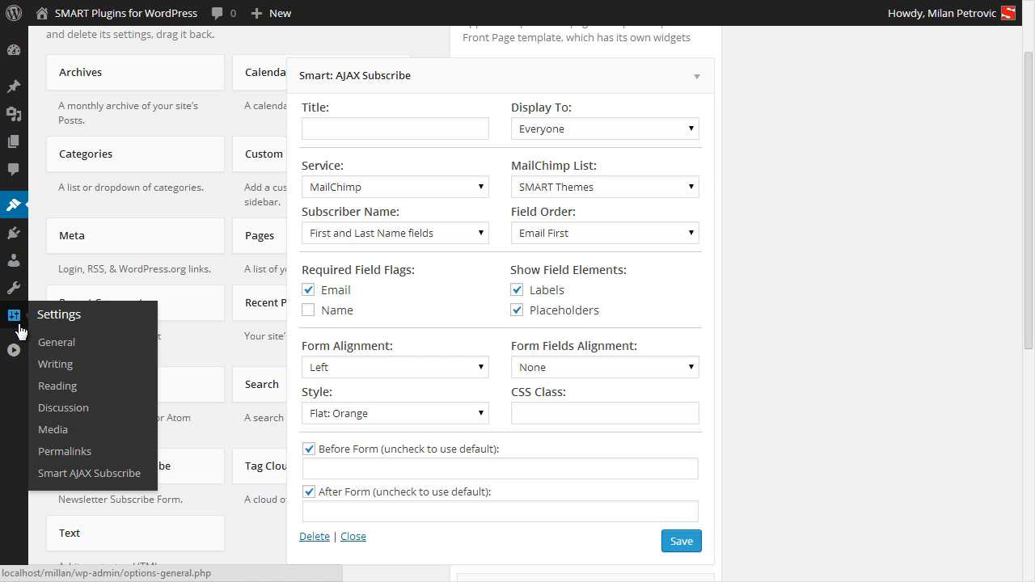
{"action": "left_click", "coordinate": [81, 473]}
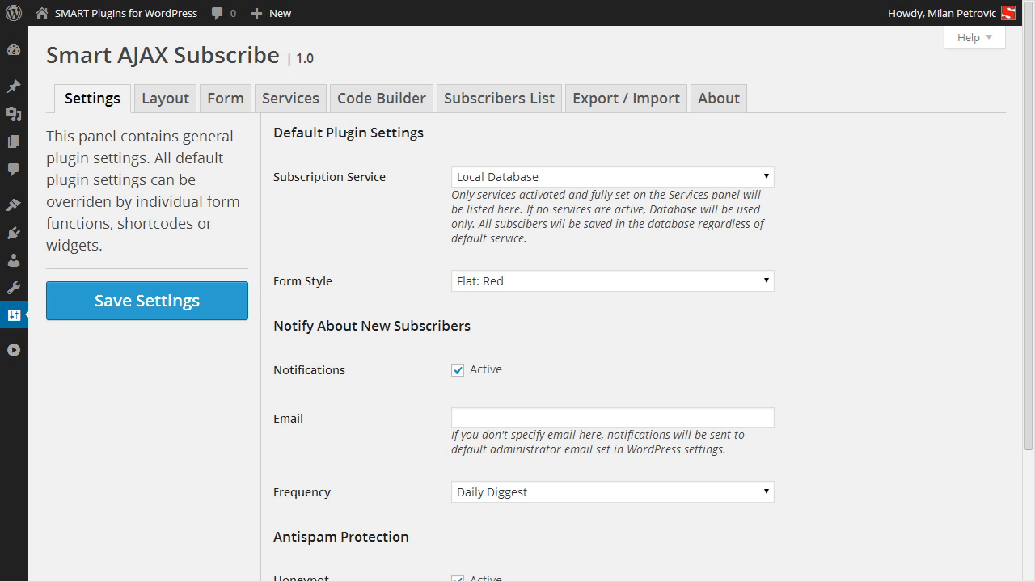
{"action": "left_click", "coordinate": [383, 102]}
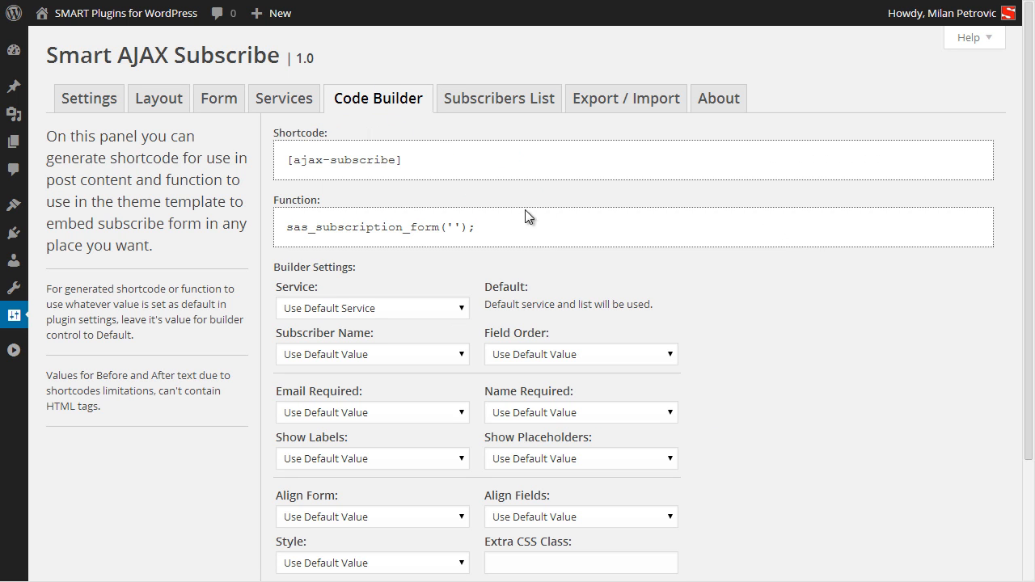
Set Email Required to On and Subscriber Name to First and Last Name fields.
{"action": "scroll", "coordinate": [467, 390], "scroll_direction": "down", "scroll_amount": 3}
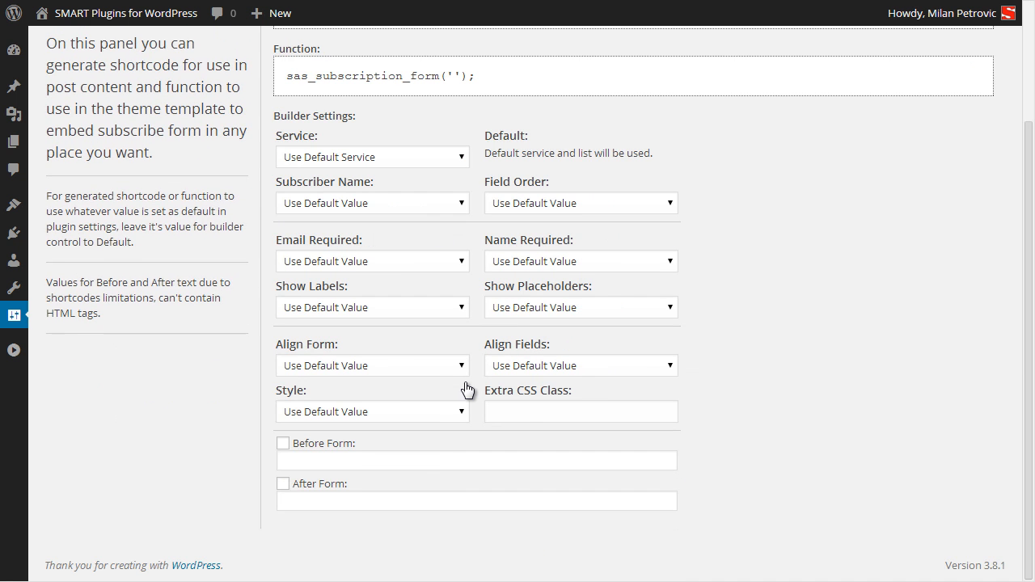
{"action": "scroll", "coordinate": [488, 376], "scroll_direction": "up", "scroll_amount": 3}
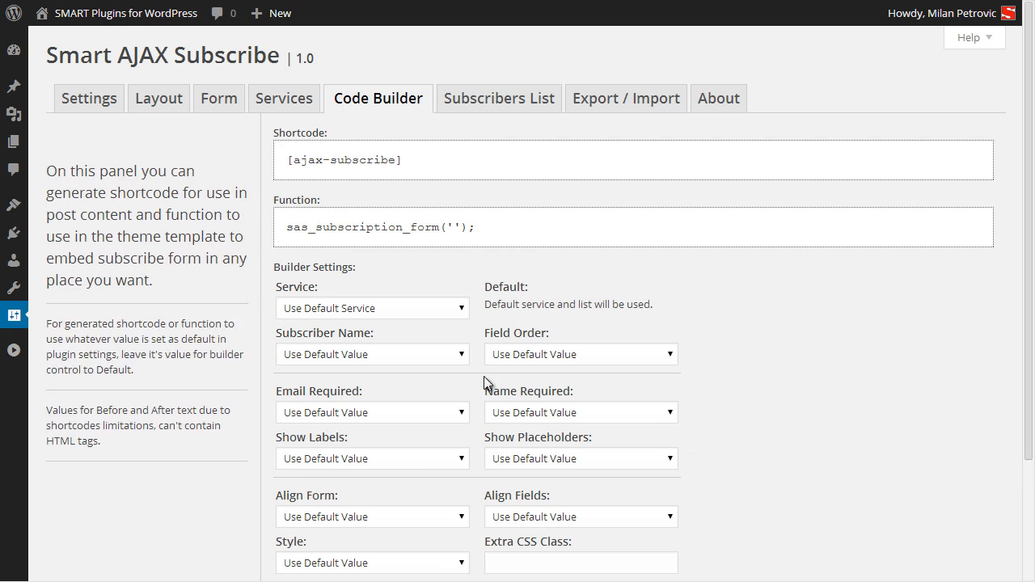
{"action": "left_click", "coordinate": [383, 413]}
{"action": "left_click", "coordinate": [350, 445]}
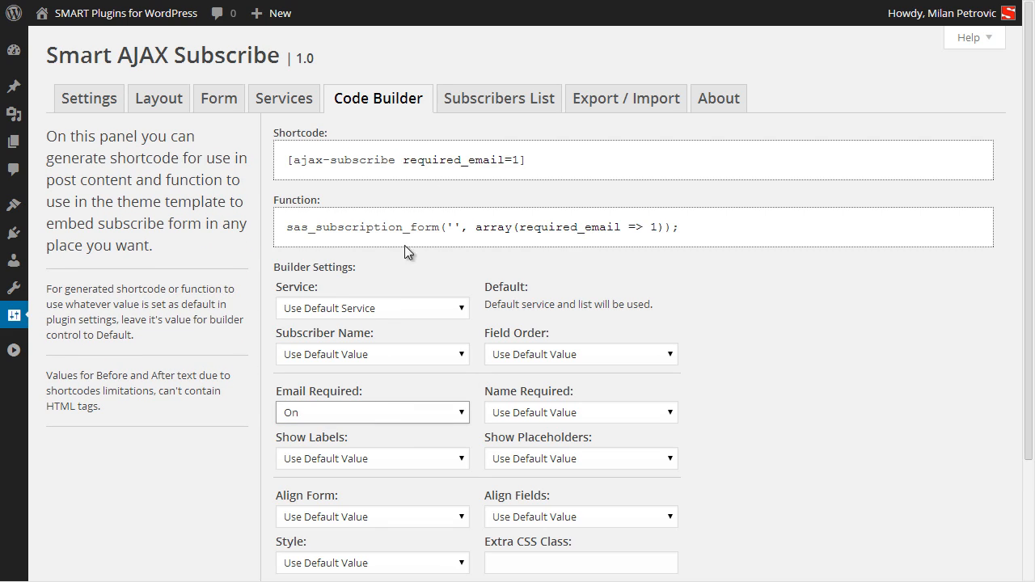
{"action": "left_click", "coordinate": [415, 357]}
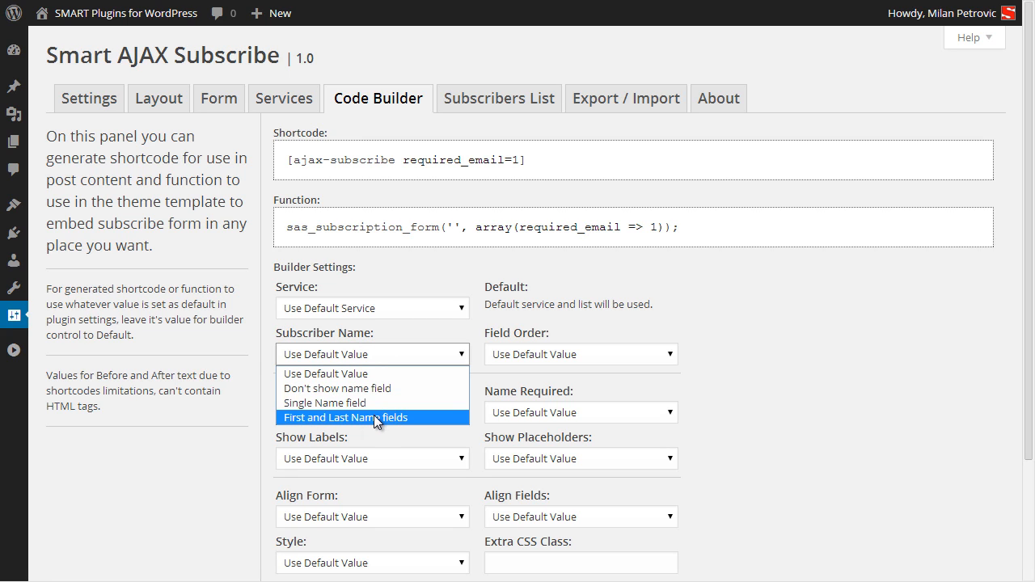
{"action": "left_click", "coordinate": [373, 418]}
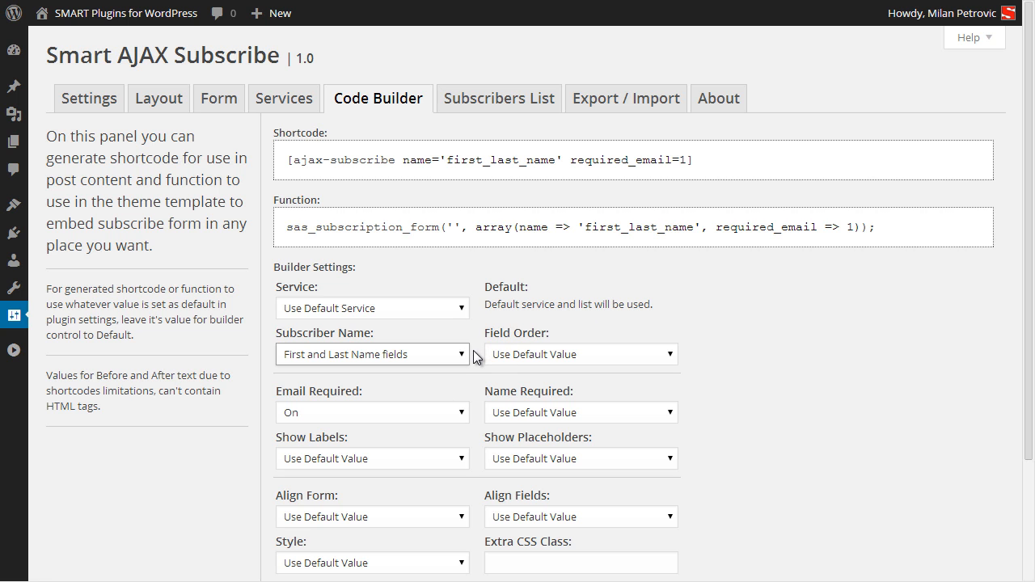
Choose the Inline: Red style and select the generated shortcode.
{"action": "scroll", "coordinate": [474, 356], "scroll_direction": "down", "scroll_amount": 2}
{"action": "scroll", "coordinate": [459, 394], "scroll_direction": "up", "scroll_amount": 1}
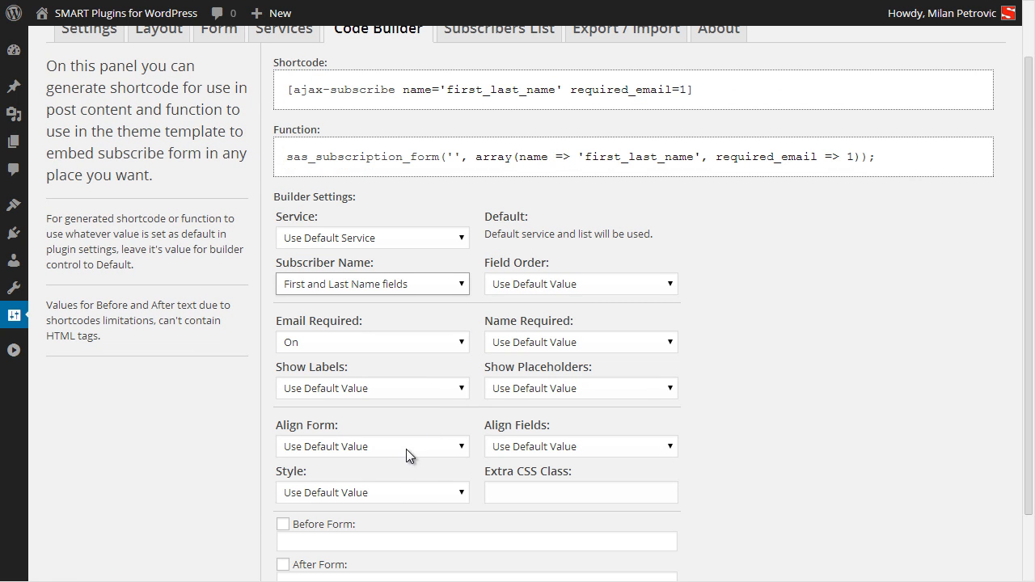
{"action": "left_click", "coordinate": [392, 492]}
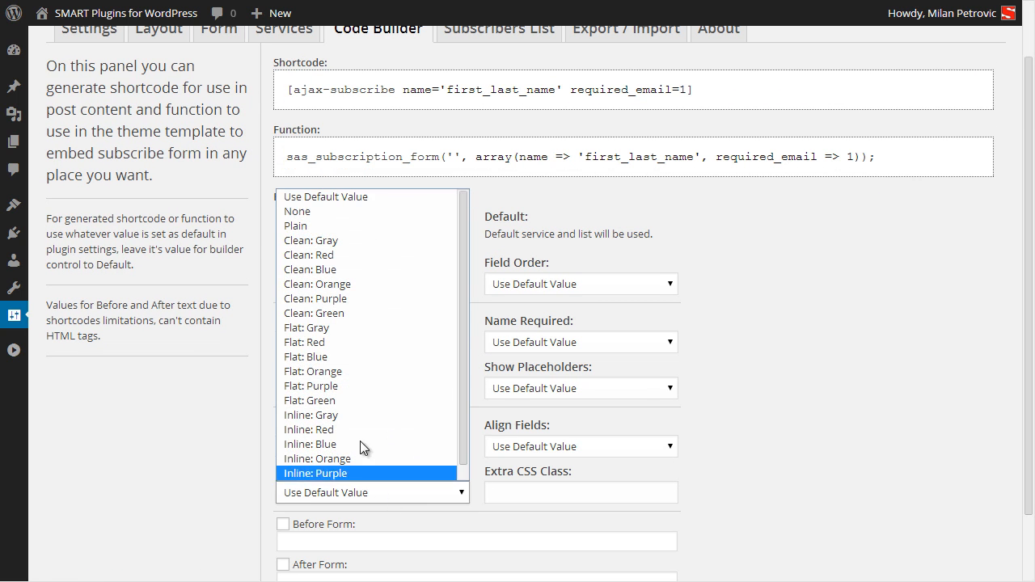
{"action": "left_click", "coordinate": [349, 430]}
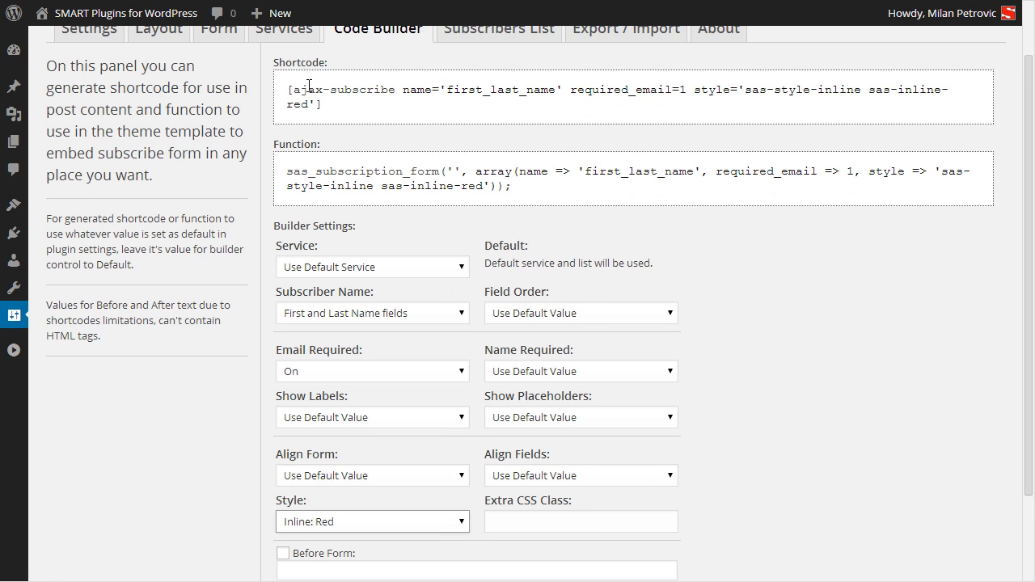
{"action": "left_click_drag", "start_coordinate": [288, 90], "coordinate": [323, 104]}
{"action": "key", "text": "ctrl+c"}
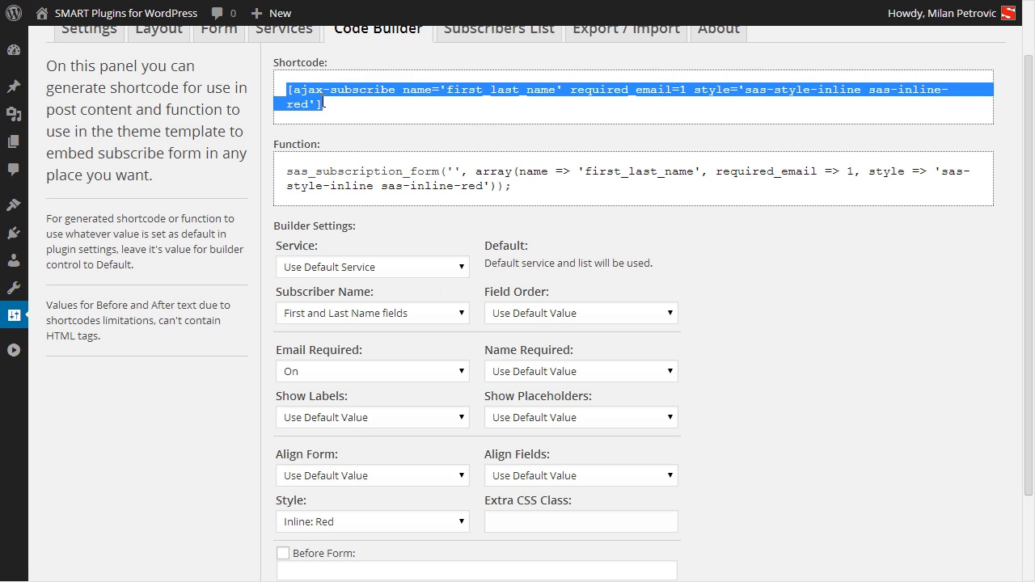
Paste the subscribe shortcode at the top of the Smart Timer And Counter 2.0 post and update it.
{"action": "left_click", "coordinate": [432, 0]}
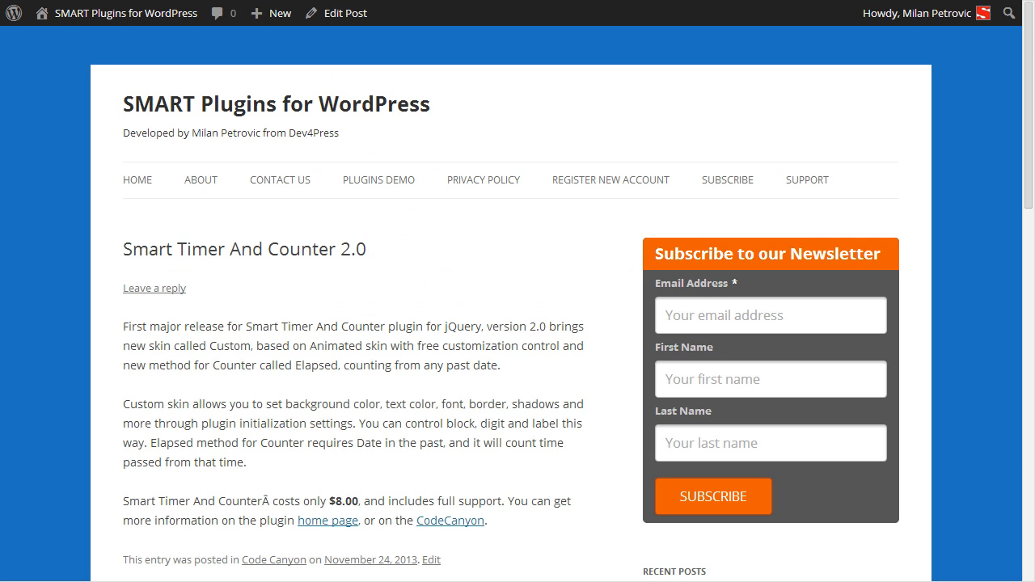
{"action": "left_click", "coordinate": [351, 10]}
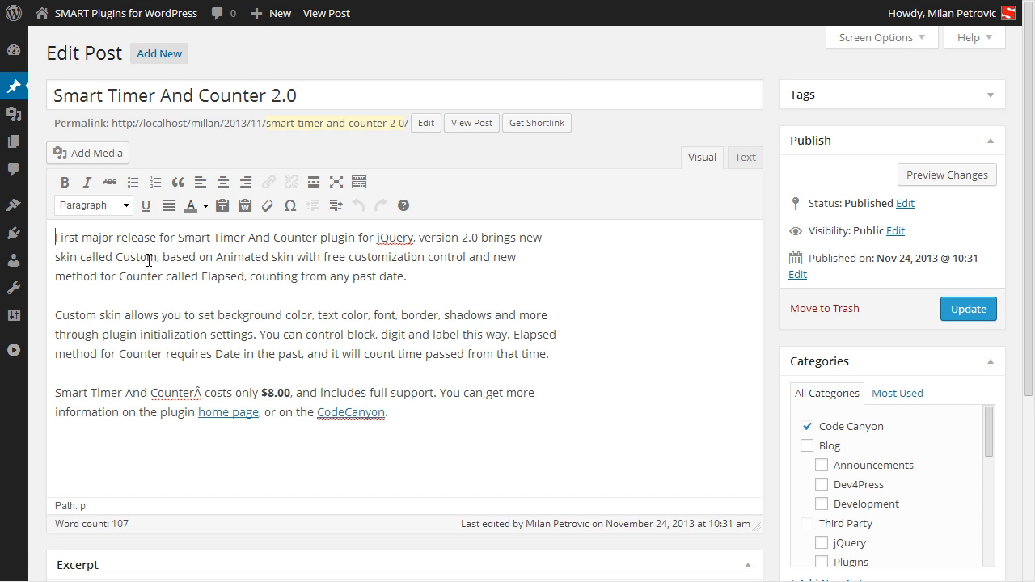
{"action": "key", "text": "Return"}
{"action": "key", "text": "Return"}
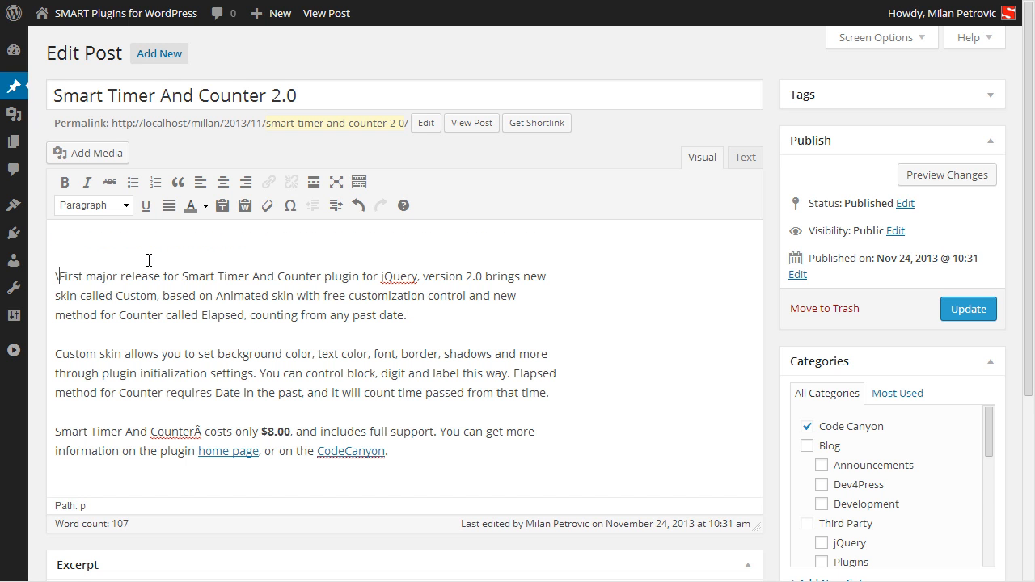
{"action": "key", "text": "BackSpace"}
{"action": "key", "text": "Up"}
{"action": "key", "text": "Up"}
{"action": "key", "text": "ctrl+v"}
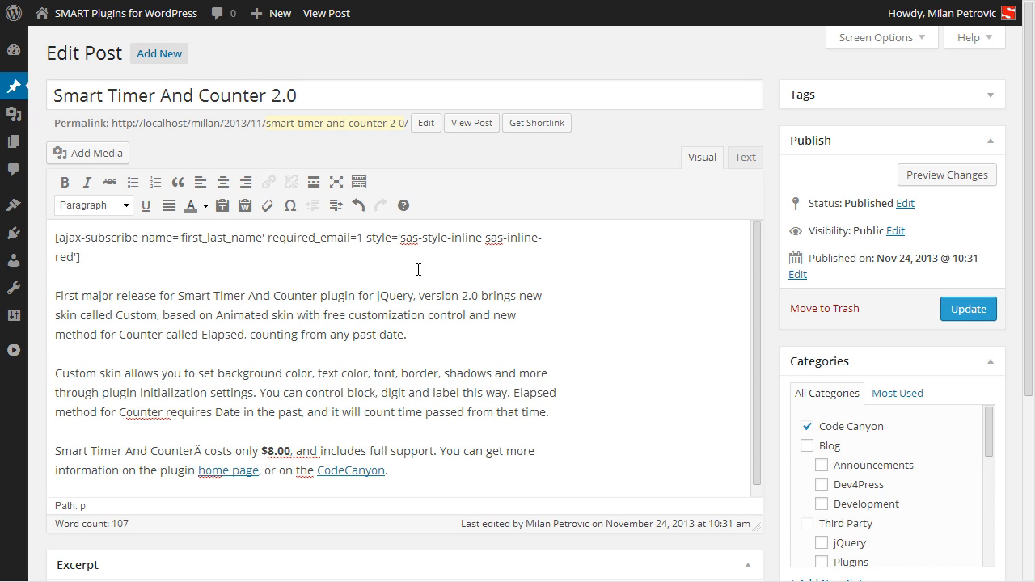
{"action": "left_click", "coordinate": [964, 314]}
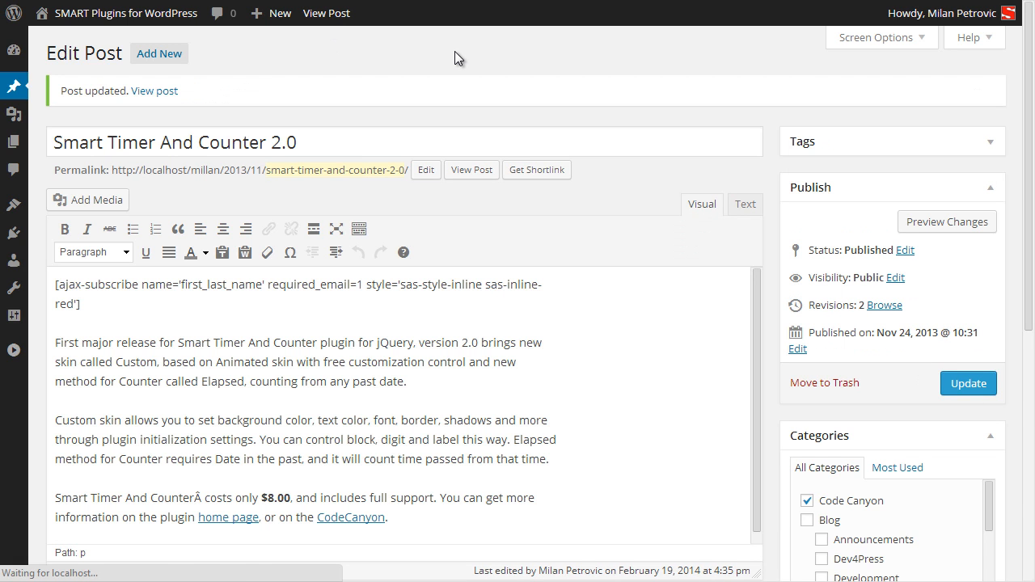
Scroll to the red inline subscribe form on the post and try its fields.
{"action": "scroll", "coordinate": [593, 197], "scroll_direction": "down", "scroll_amount": 2}
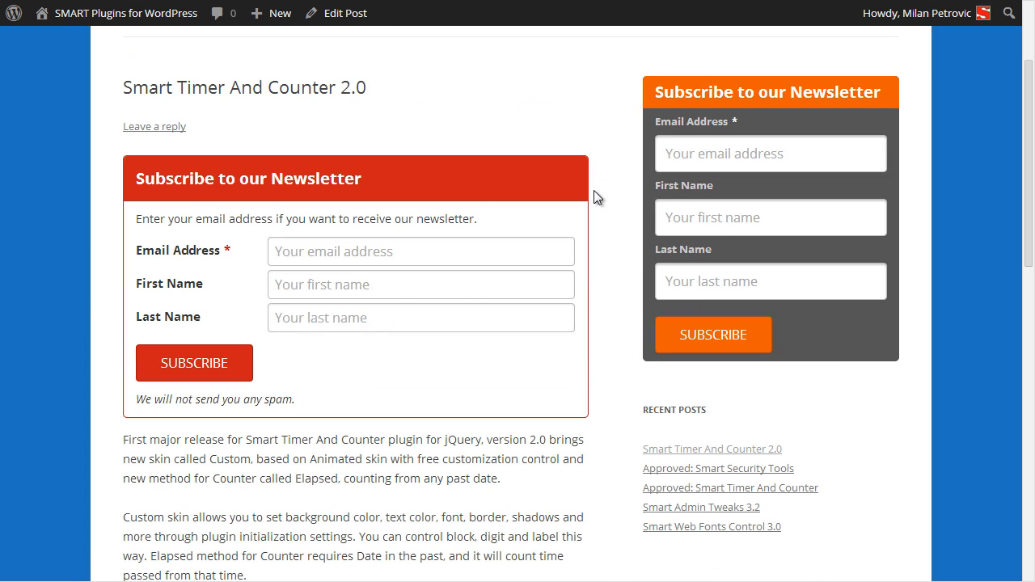
{"action": "left_click", "coordinate": [365, 259]}
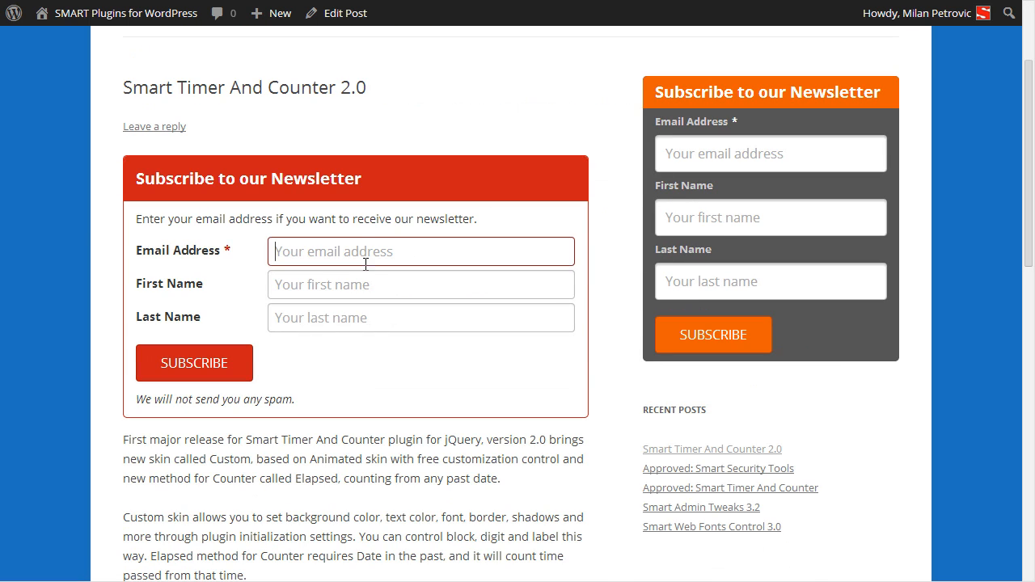
{"action": "left_click", "coordinate": [381, 283]}
{"action": "left_click", "coordinate": [437, 319]}
{"action": "left_click", "coordinate": [535, 426]}
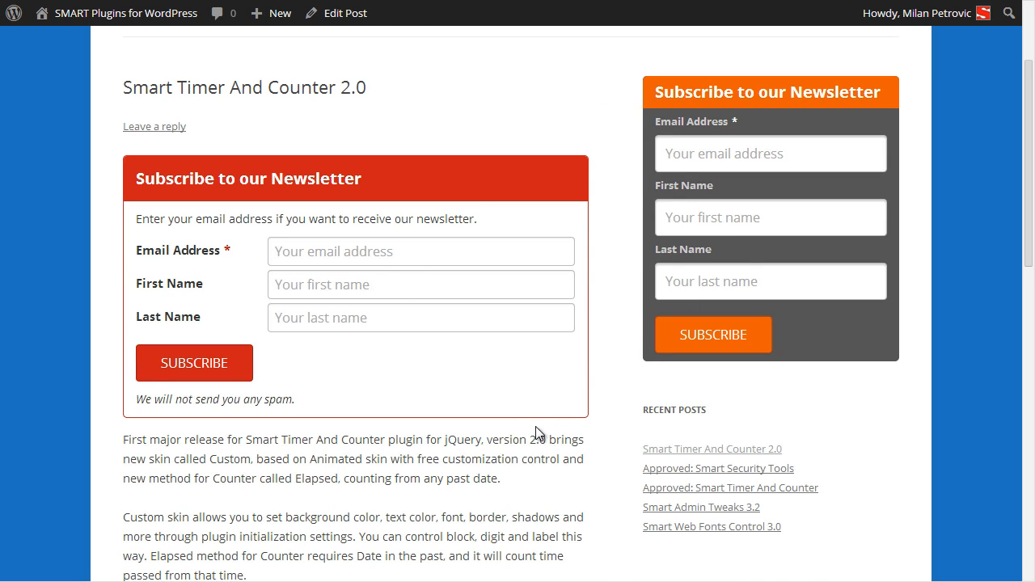
{"action": "scroll", "coordinate": [536, 426], "scroll_direction": "up", "scroll_amount": 1}
Submit a test subscription with an email, first name and last name through the red form.
{"action": "left_click", "coordinate": [328, 305]}
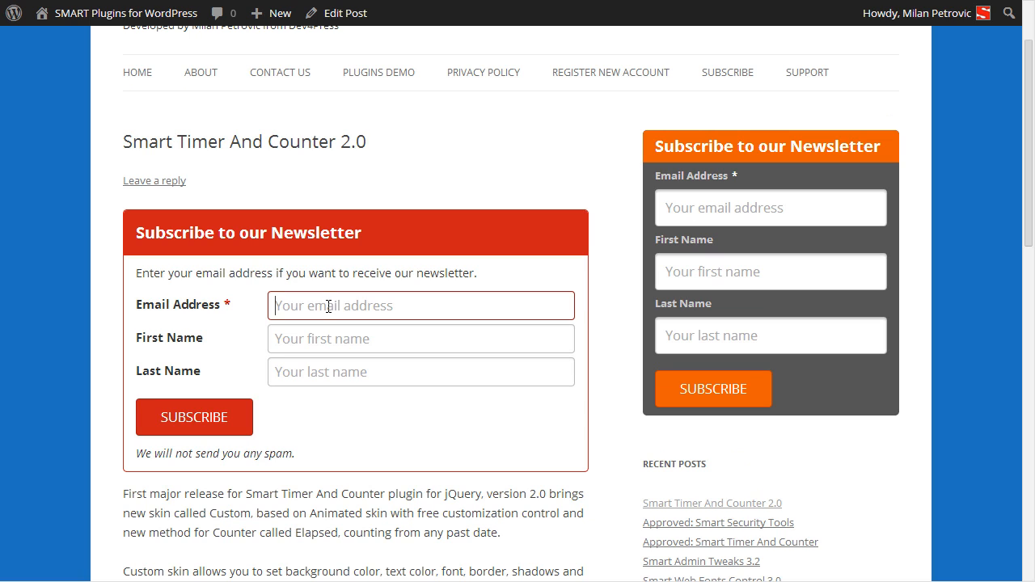
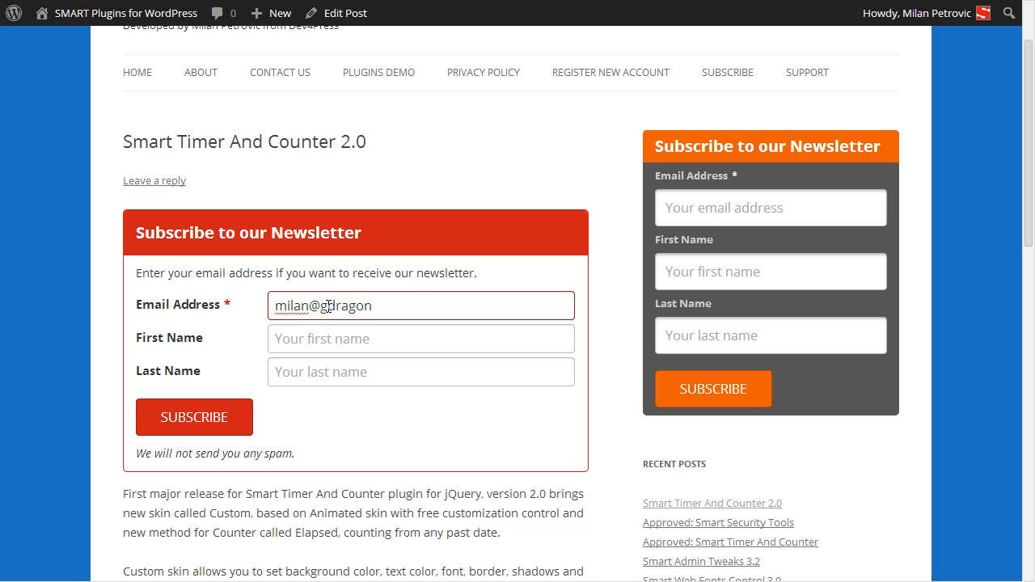
{"action": "key", "text": "Tab"}
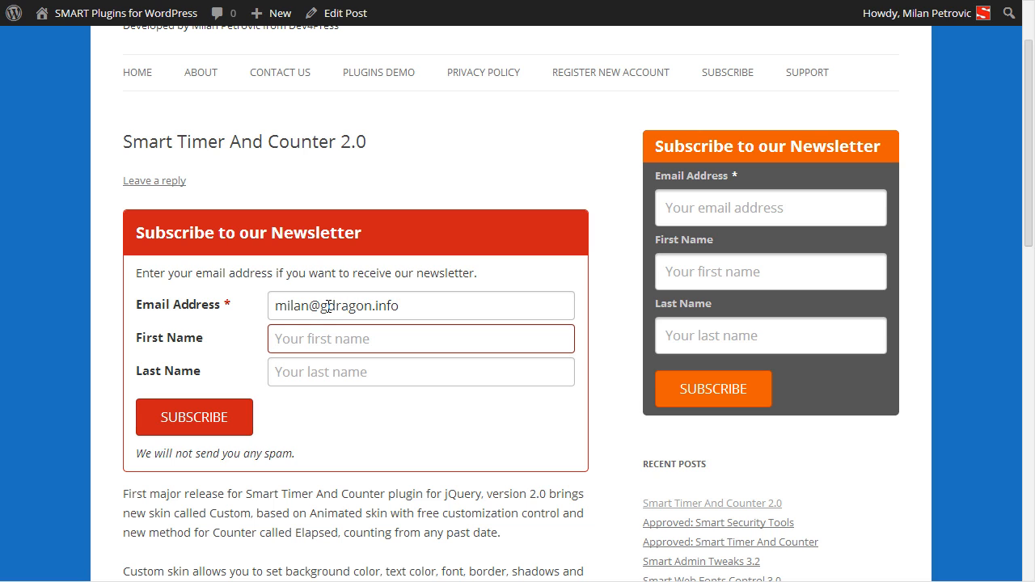
{"action": "key", "text": "Tab"}
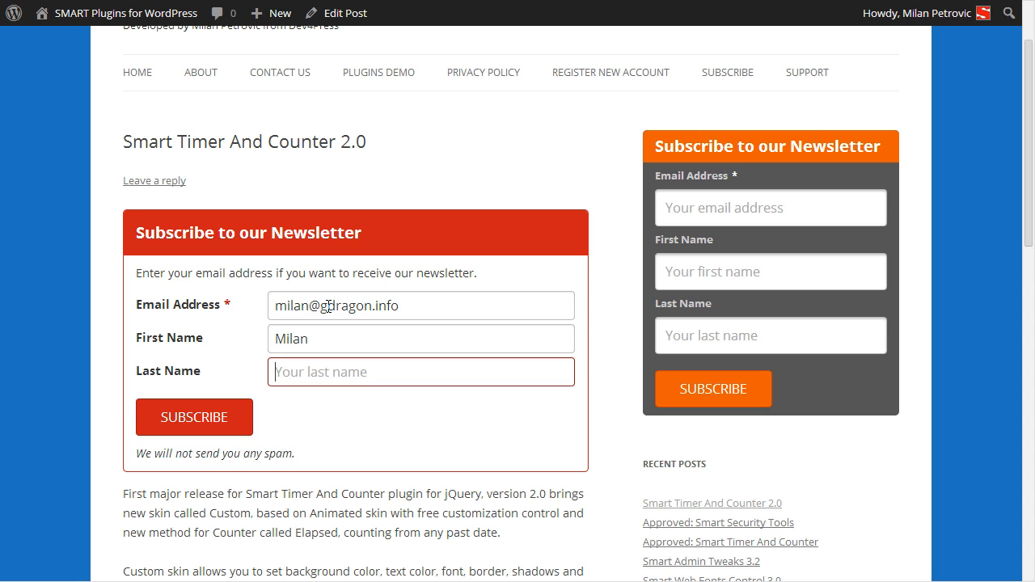
{"action": "left_click", "coordinate": [208, 424]}
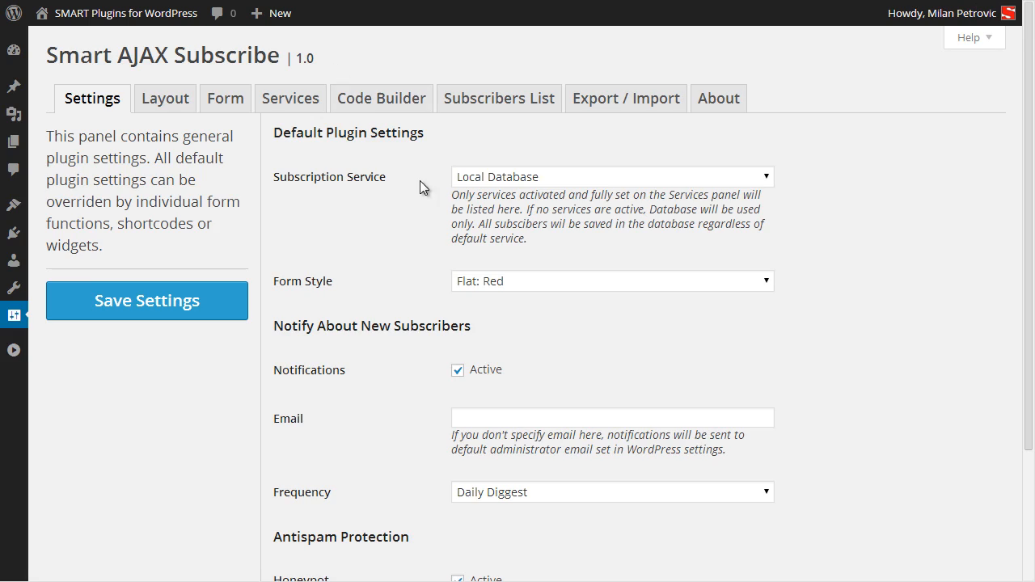
{"action": "left_click", "coordinate": [533, 176]}
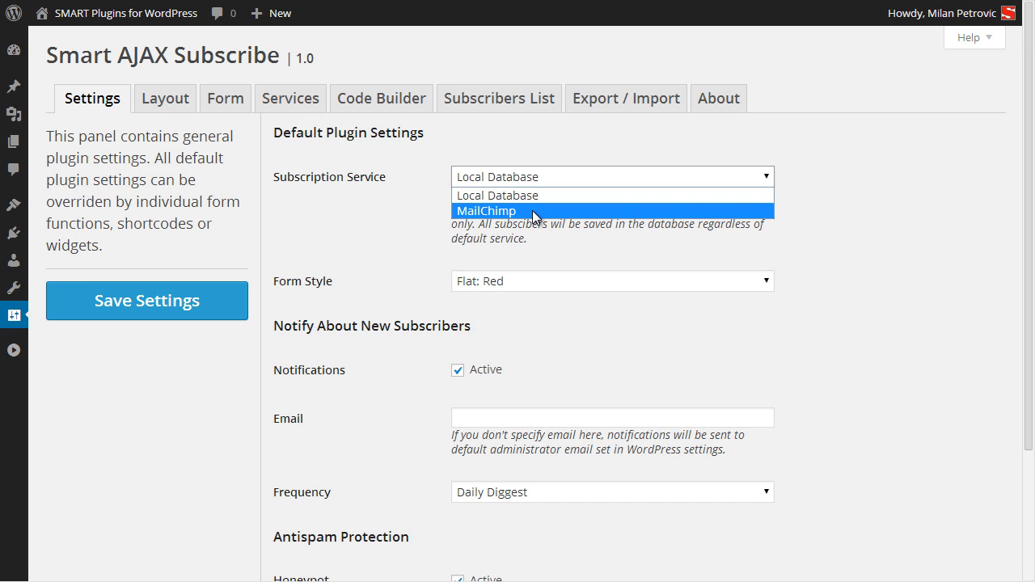
Make MailChimp the default subscription service and save the plugin settings.
{"action": "left_click", "coordinate": [533, 211]}
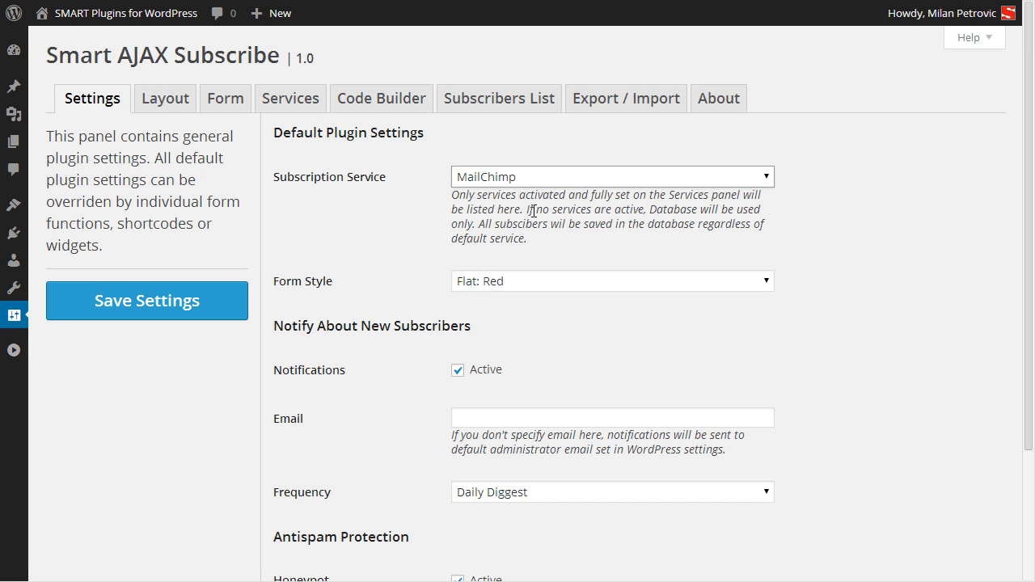
{"action": "left_click", "coordinate": [227, 300]}
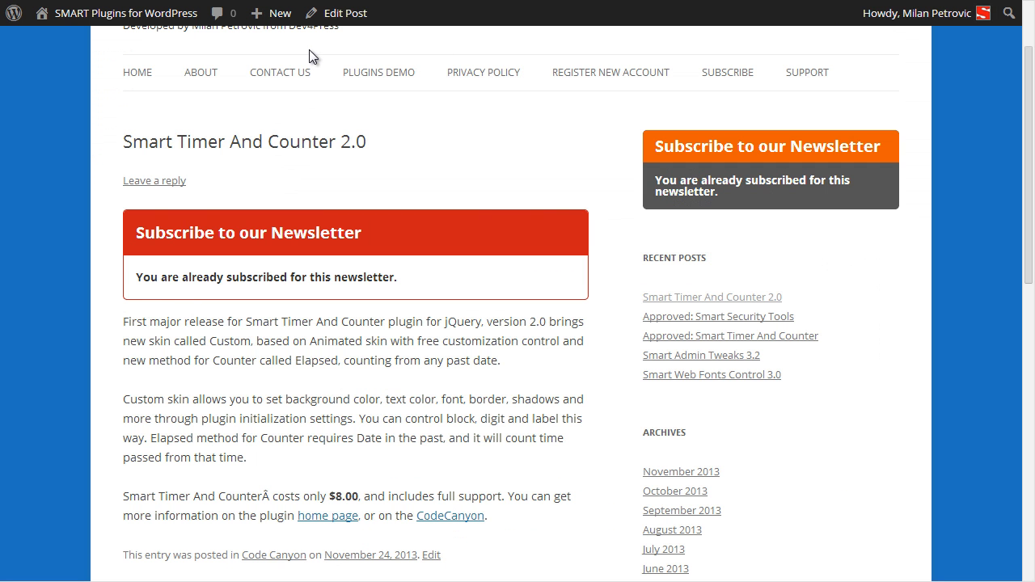
{"action": "key", "text": "F5"}
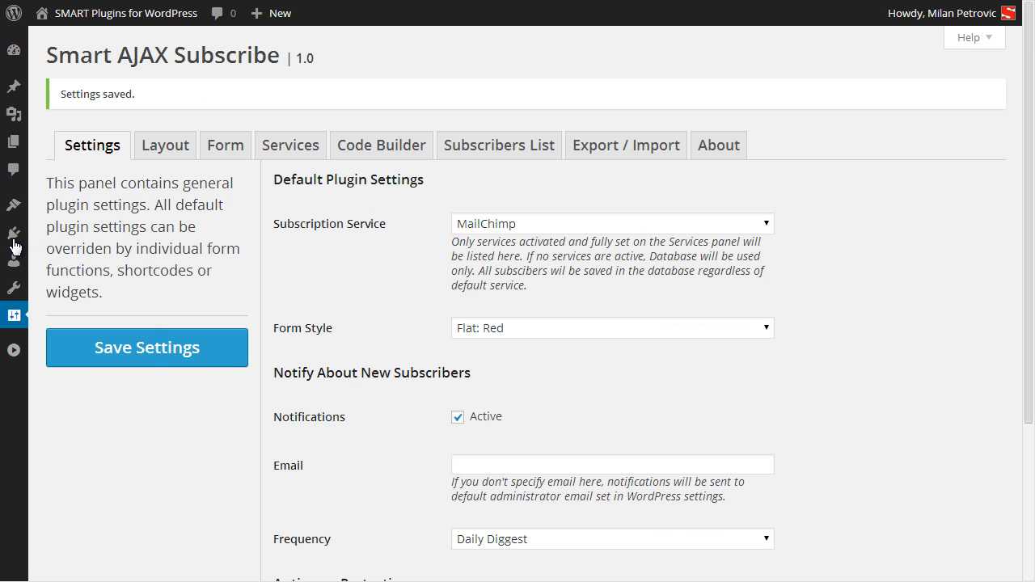
Review the MailChimp newsletter service setup, then go to Appearance > Widgets.
{"action": "mouse_move", "coordinate": [13, 207]}
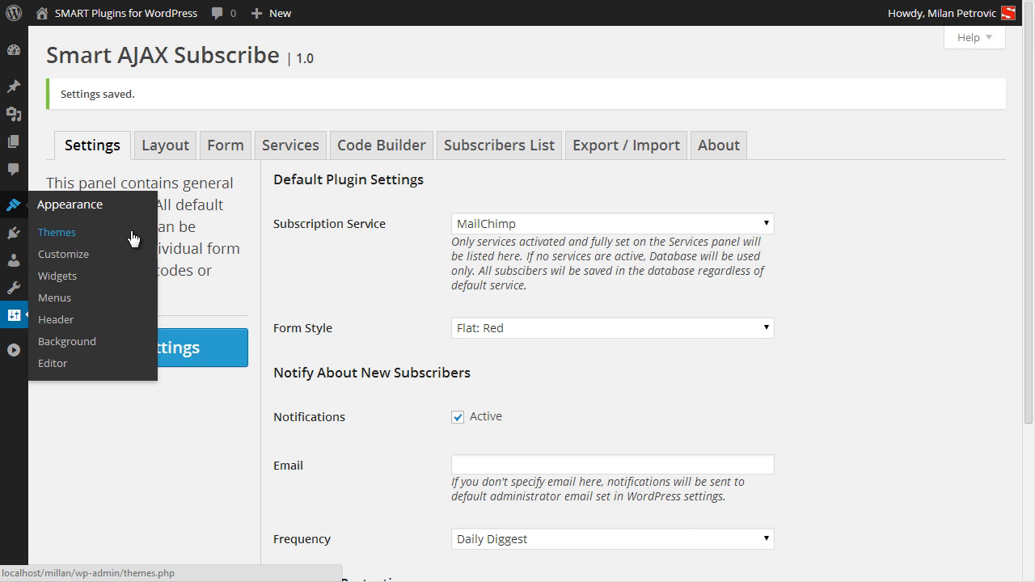
{"action": "left_click", "coordinate": [283, 152]}
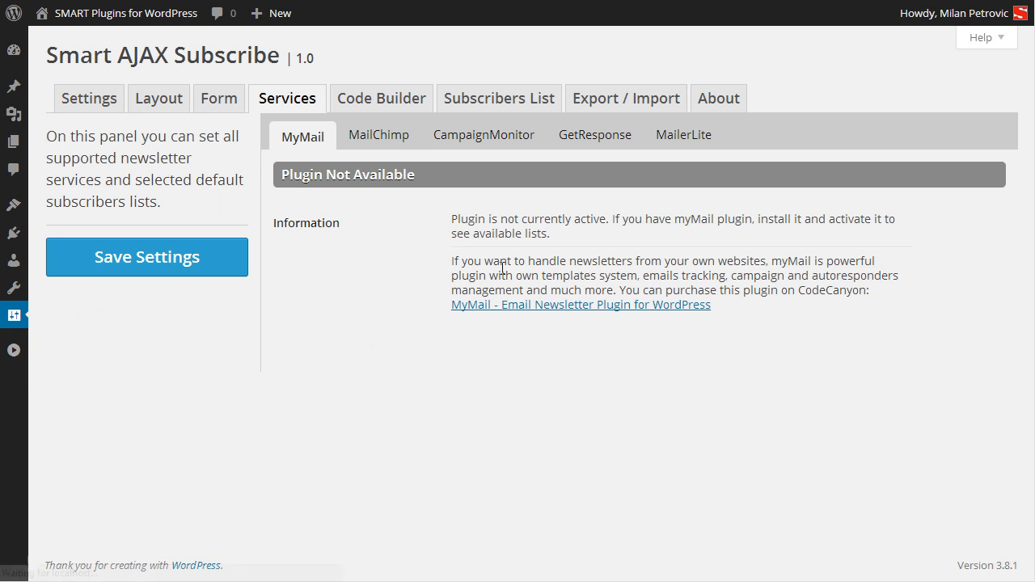
{"action": "left_click", "coordinate": [392, 137]}
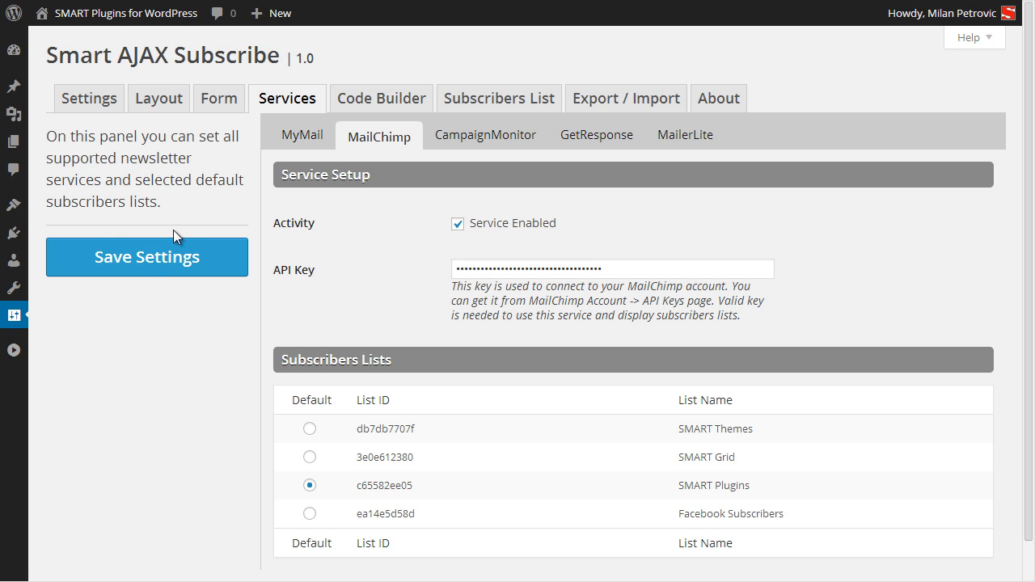
{"action": "mouse_move", "coordinate": [13, 205]}
{"action": "left_click", "coordinate": [70, 276]}
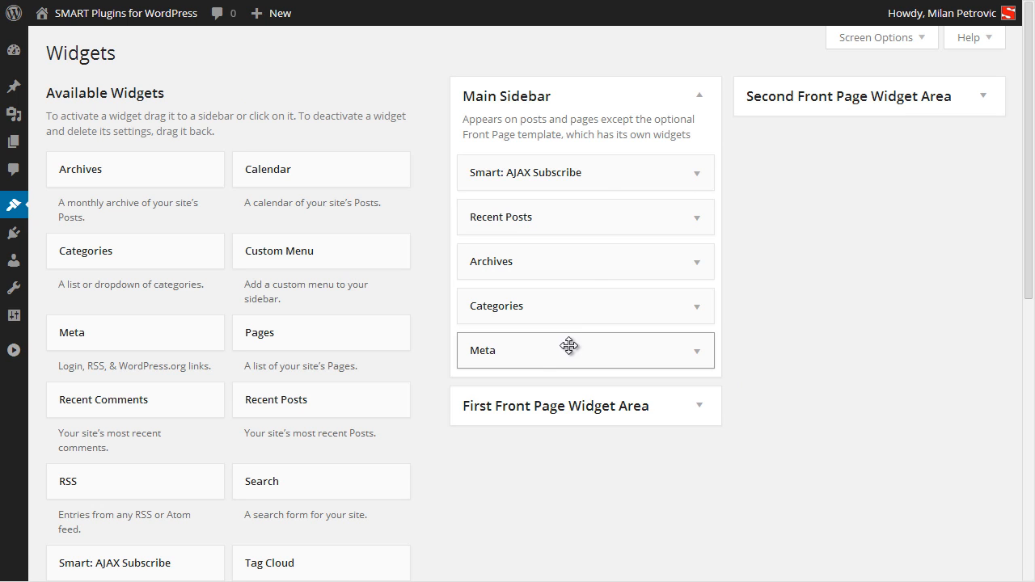
Set the sidebar widget's service to MailChimp with the SMART Themes list.
{"action": "left_click", "coordinate": [663, 174]}
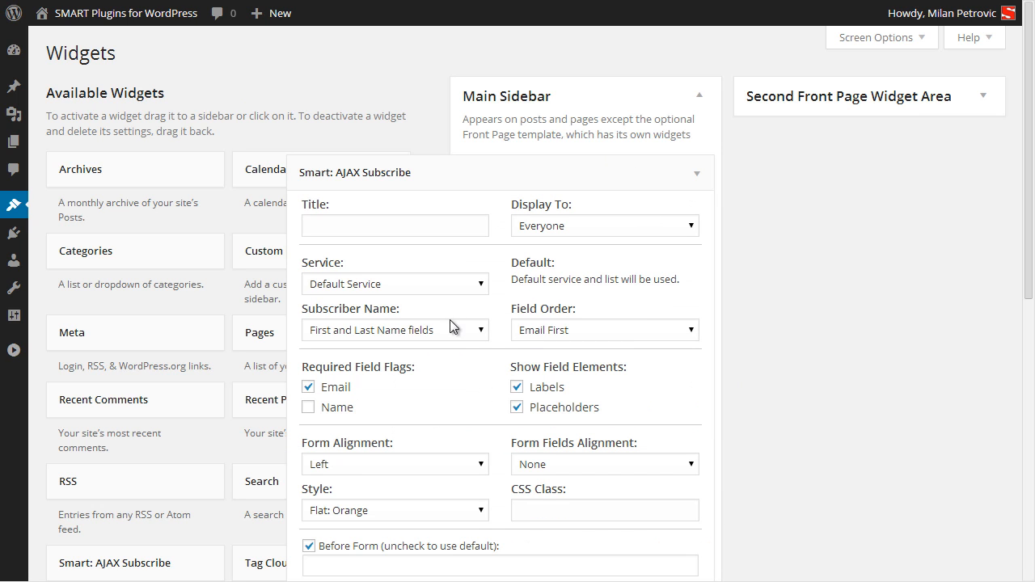
{"action": "left_click", "coordinate": [414, 285]}
{"action": "left_click", "coordinate": [361, 333]}
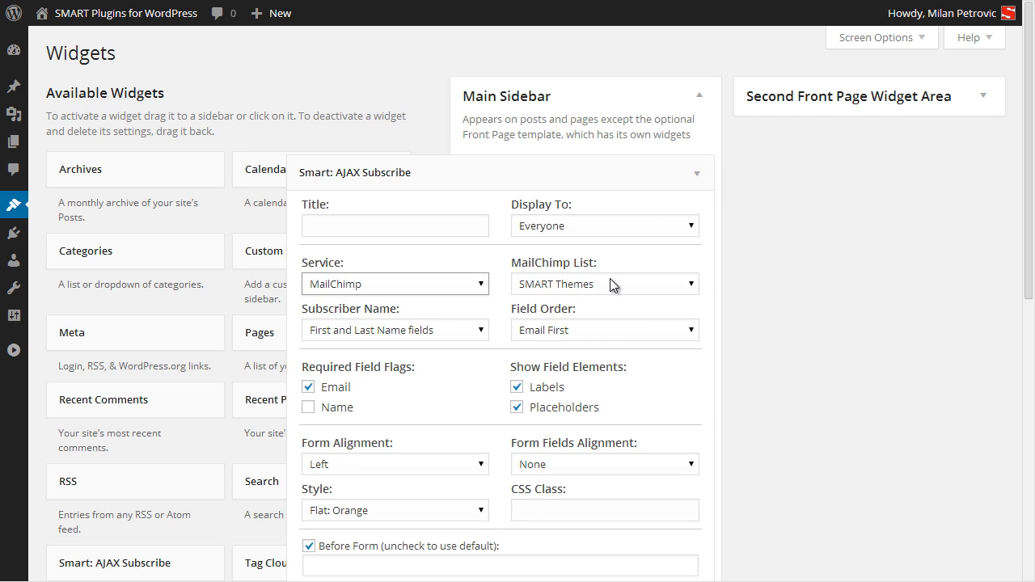
{"action": "left_click", "coordinate": [610, 283]}
{"action": "left_click", "coordinate": [600, 303]}
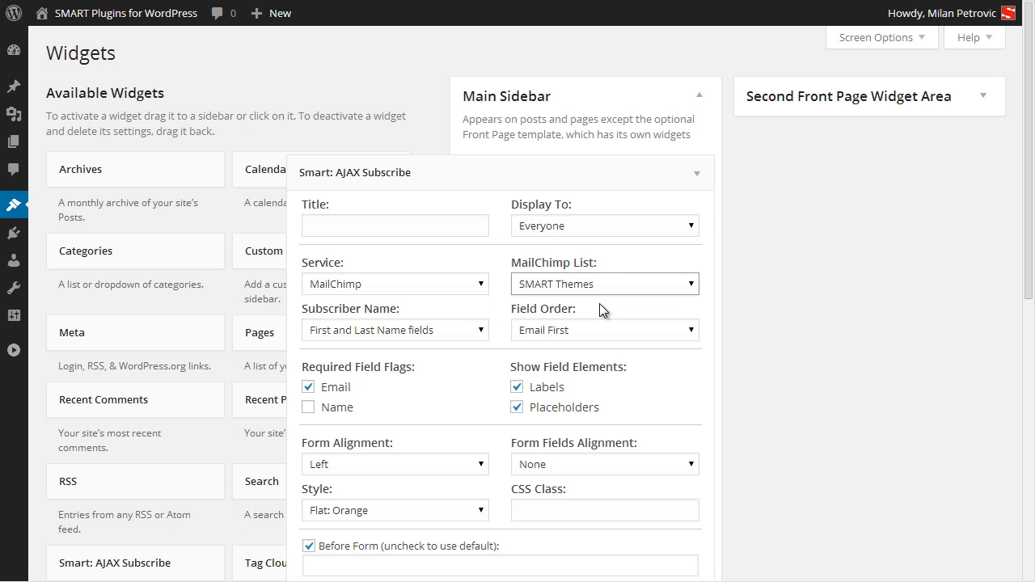
{"action": "scroll", "coordinate": [498, 353], "scroll_direction": "down", "scroll_amount": 2}
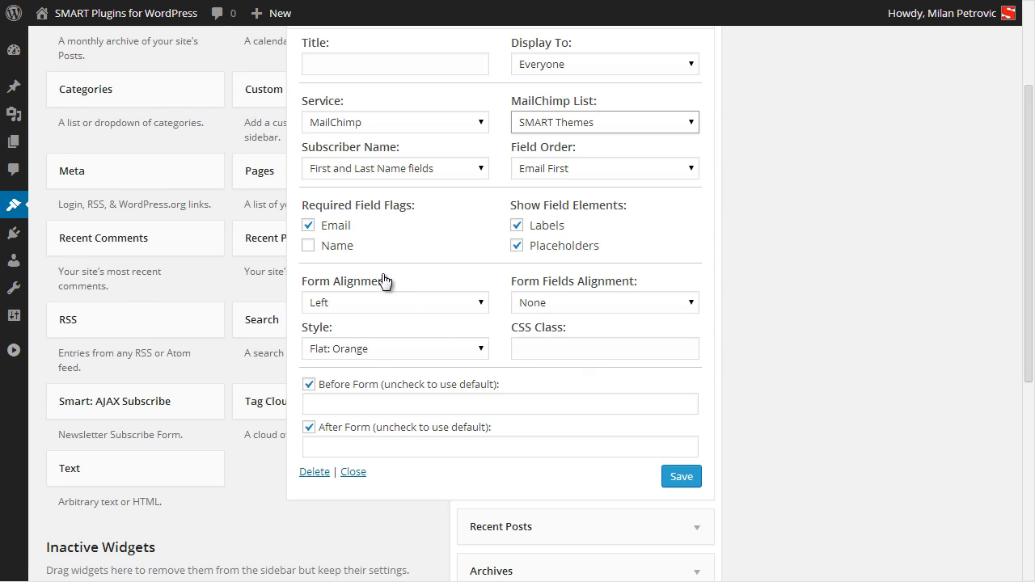
Hide the name field and labels, apply the Flat: Blue style, and save the widget.
{"action": "left_click", "coordinate": [362, 170]}
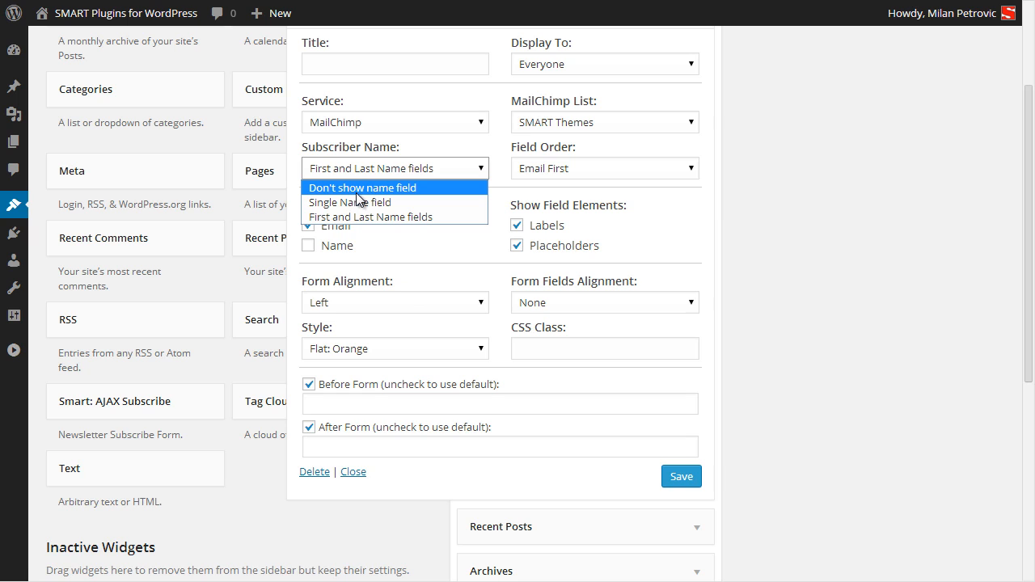
{"action": "left_click", "coordinate": [361, 189]}
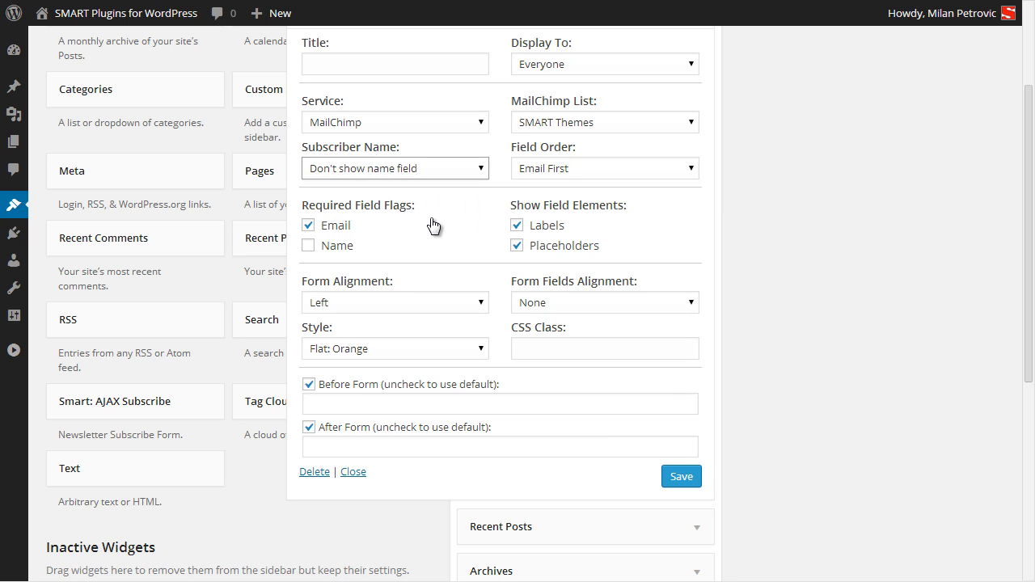
{"action": "left_click", "coordinate": [365, 348]}
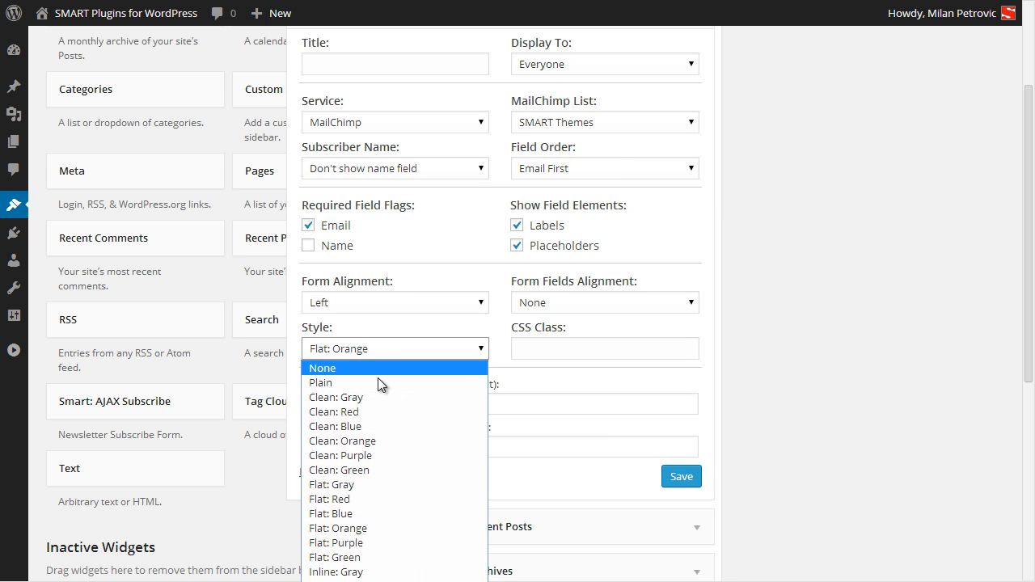
{"action": "left_click", "coordinate": [365, 513]}
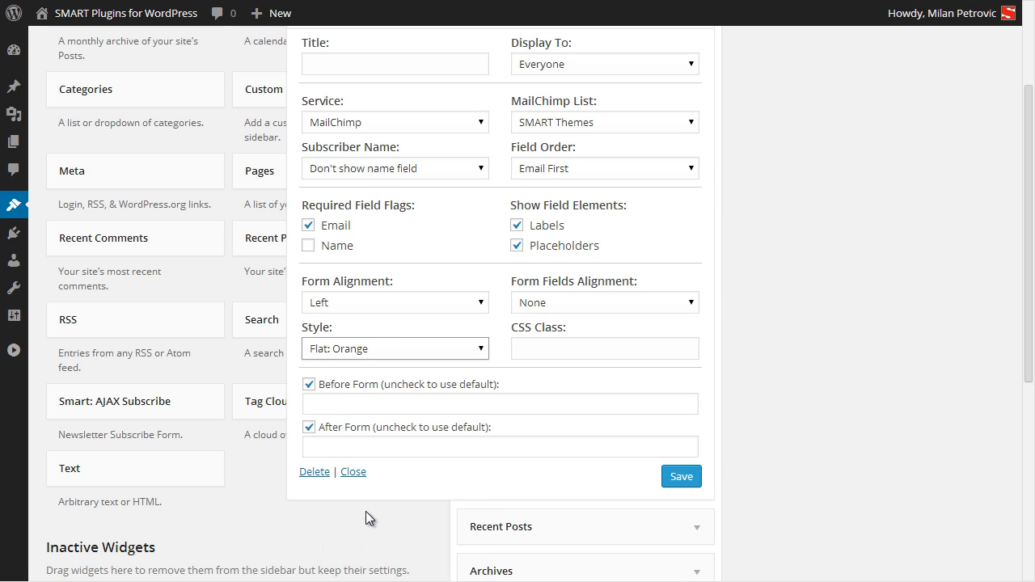
{"action": "left_click", "coordinate": [555, 228]}
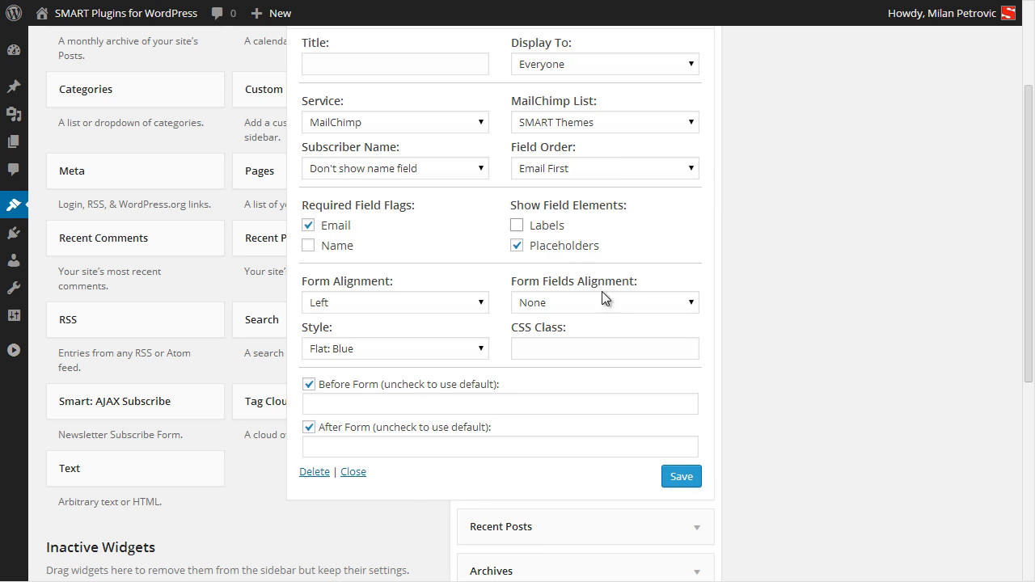
{"action": "left_click", "coordinate": [663, 478]}
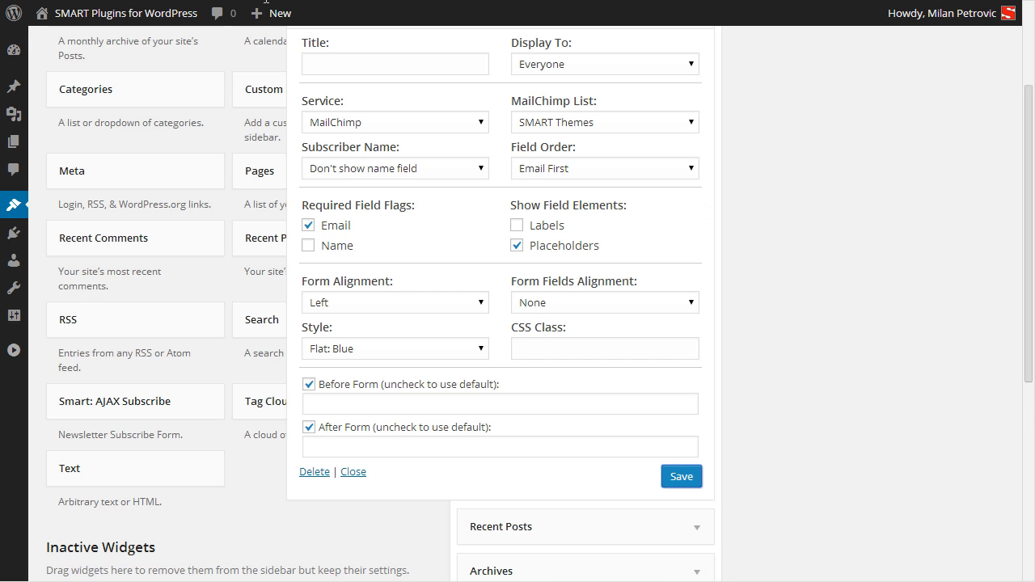
{"action": "scroll", "coordinate": [203, 254], "scroll_direction": "up", "scroll_amount": 2}
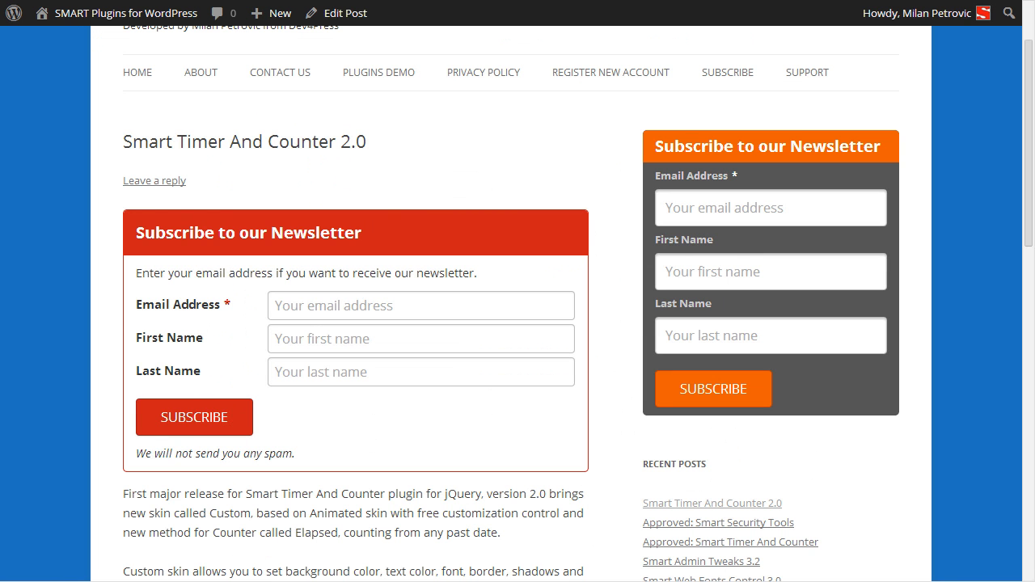
Subscribe a test email address through the blue sidebar form and reload the post.
{"action": "key", "text": "F5"}
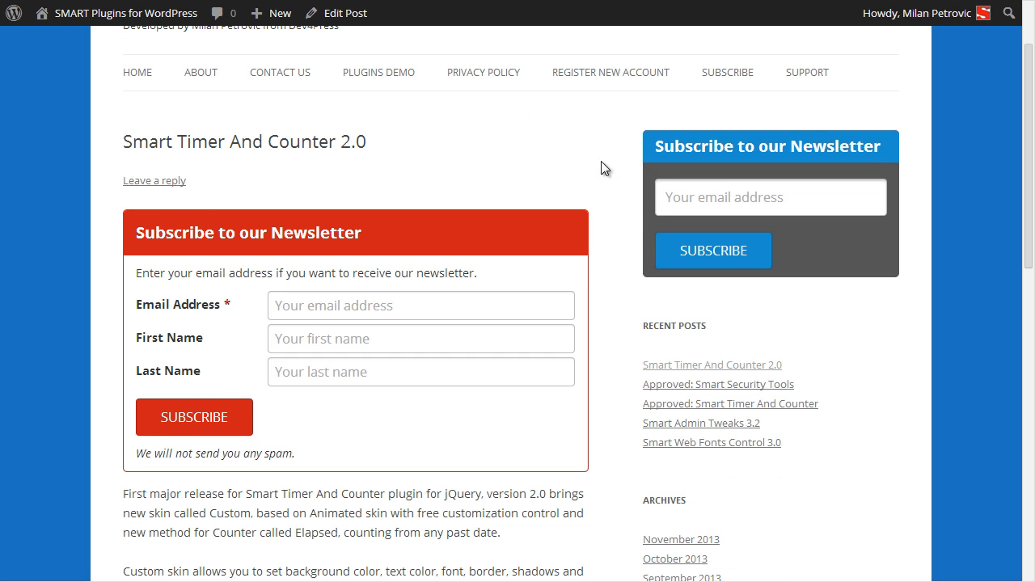
{"action": "left_click", "coordinate": [731, 202]}
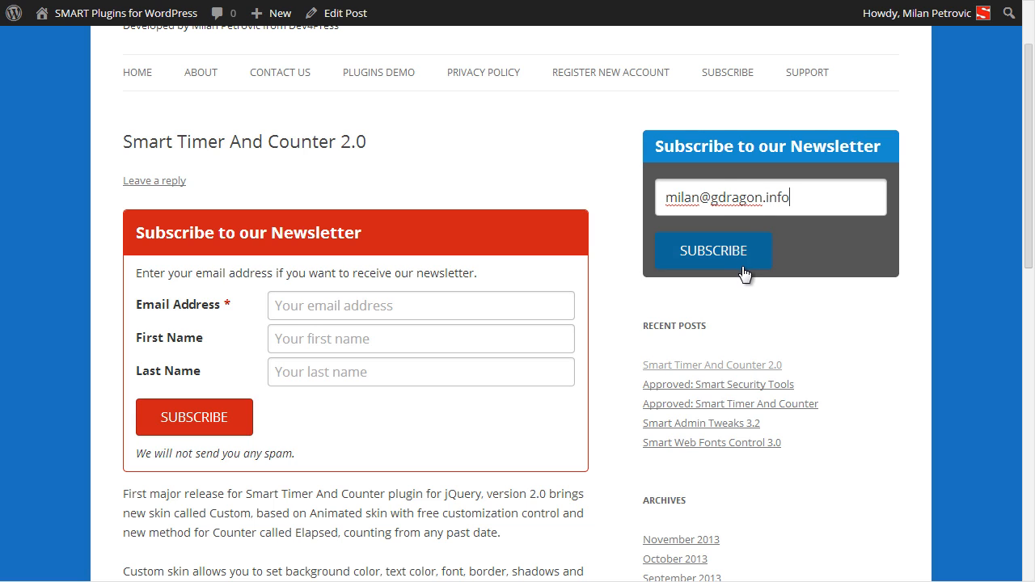
{"action": "left_click", "coordinate": [704, 253]}
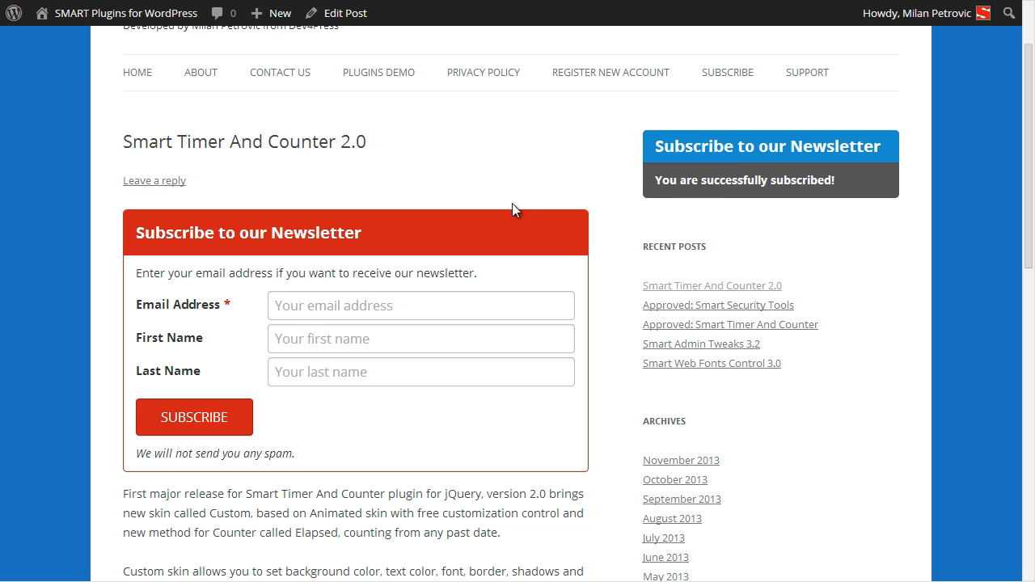
{"action": "key", "text": "F5"}
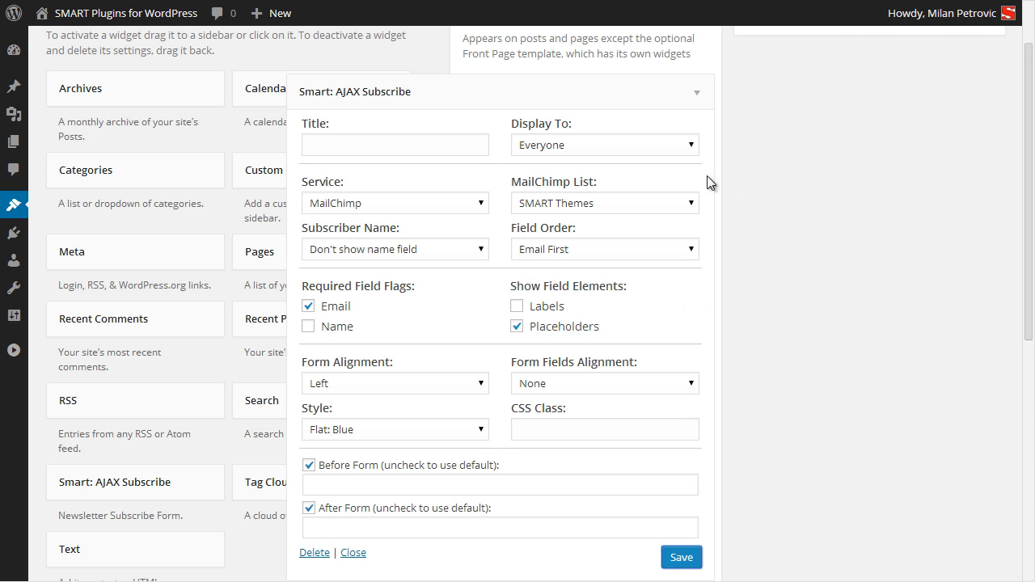
Open the Smart AJAX Subscribe Subscribers List to see the two recorded subscribers.
{"action": "scroll", "coordinate": [793, 226], "scroll_direction": "up", "scroll_amount": 2}
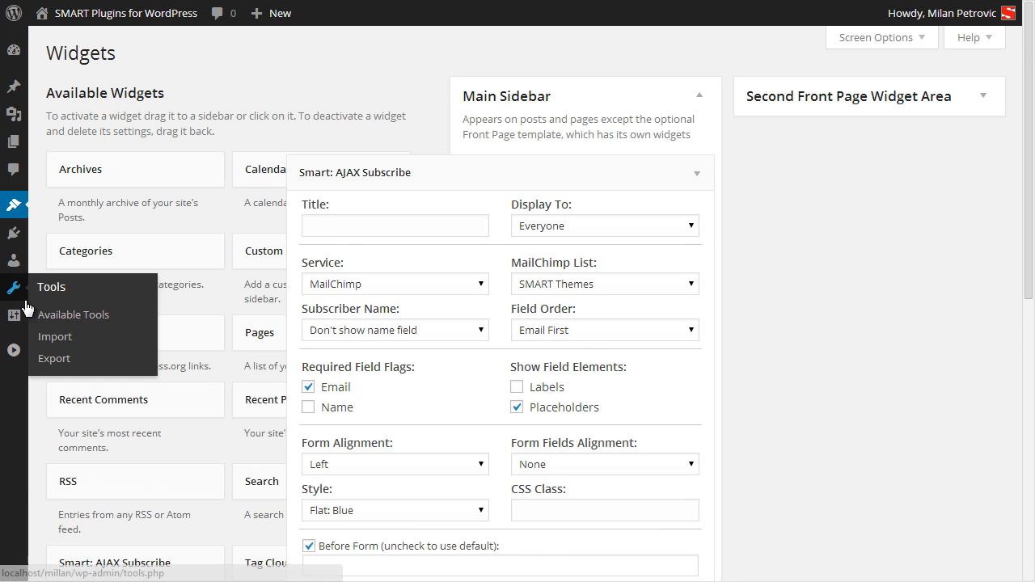
{"action": "mouse_move", "coordinate": [13, 316]}
{"action": "left_click", "coordinate": [85, 472]}
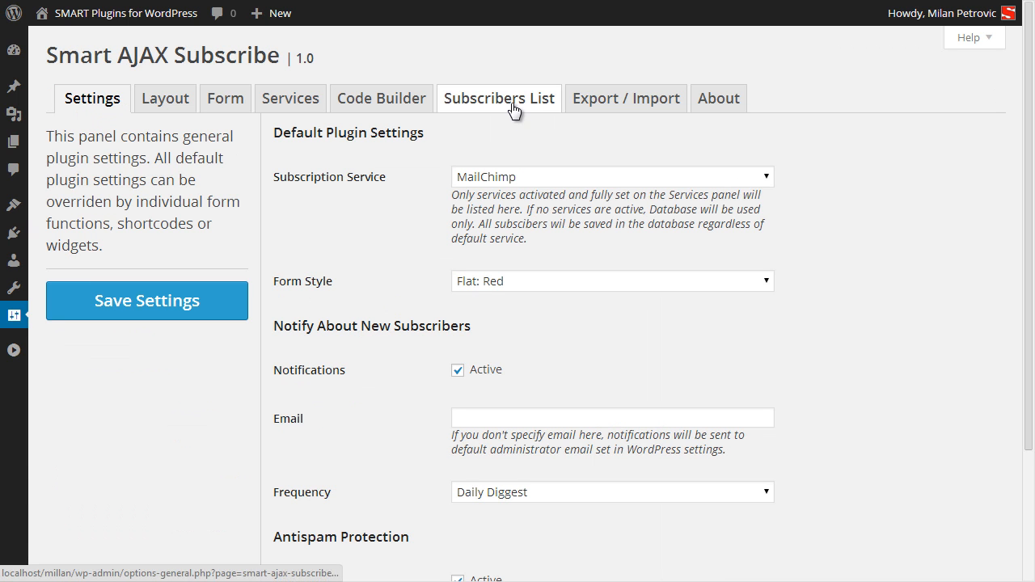
{"action": "left_click", "coordinate": [511, 103]}
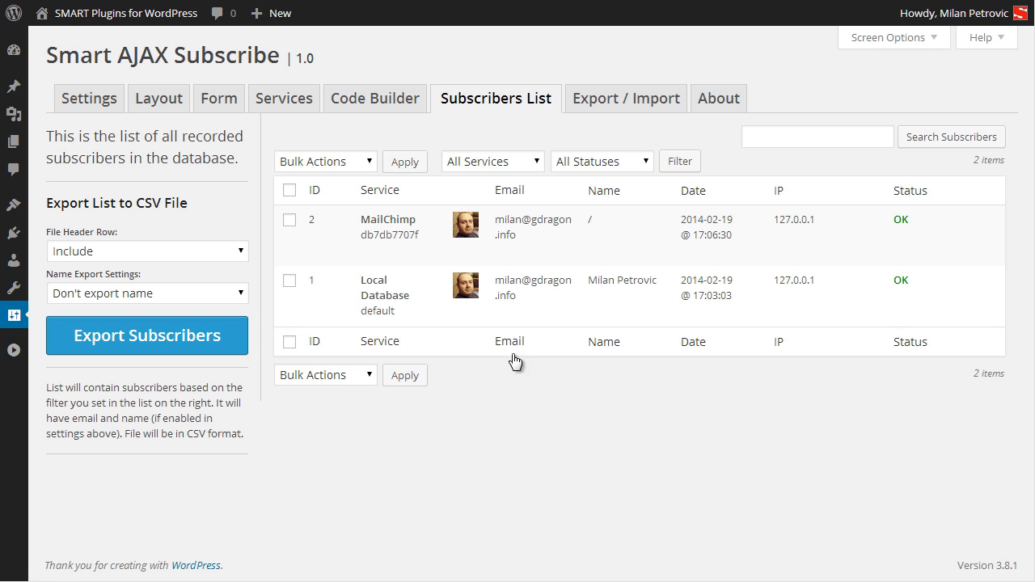
Filter the subscribers list by the Local Database service.
{"action": "mouse_move", "coordinate": [410, 244]}
{"action": "left_click", "coordinate": [590, 166]}
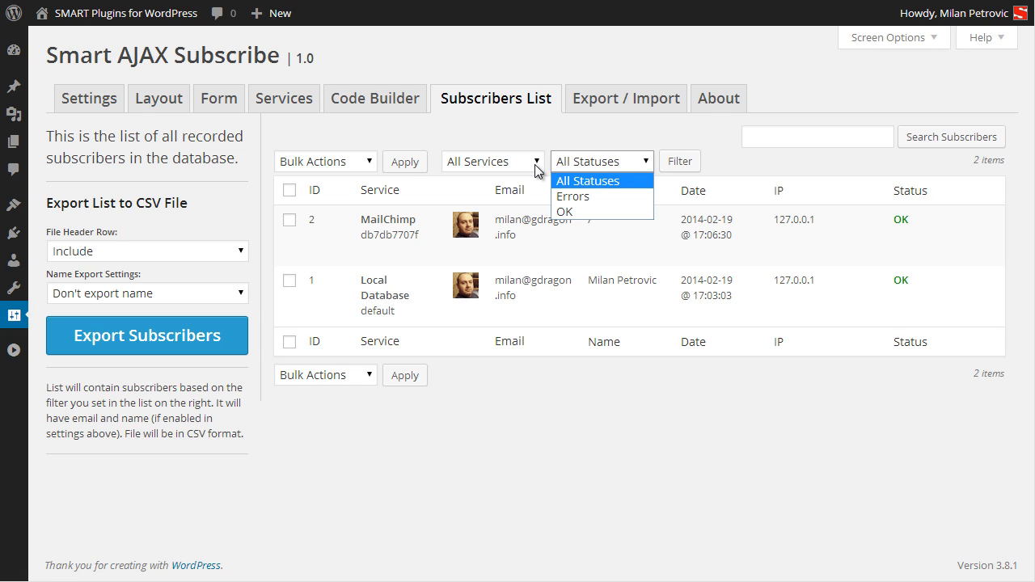
{"action": "left_click", "coordinate": [542, 139]}
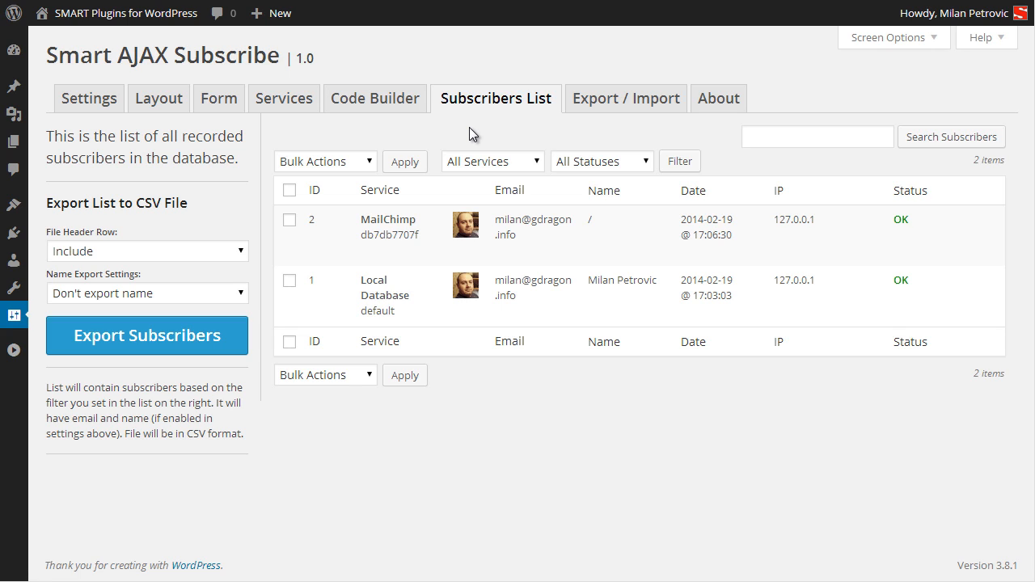
{"action": "left_click", "coordinate": [242, 252]}
{"action": "left_click", "coordinate": [286, 245]}
{"action": "left_click", "coordinate": [500, 161]}
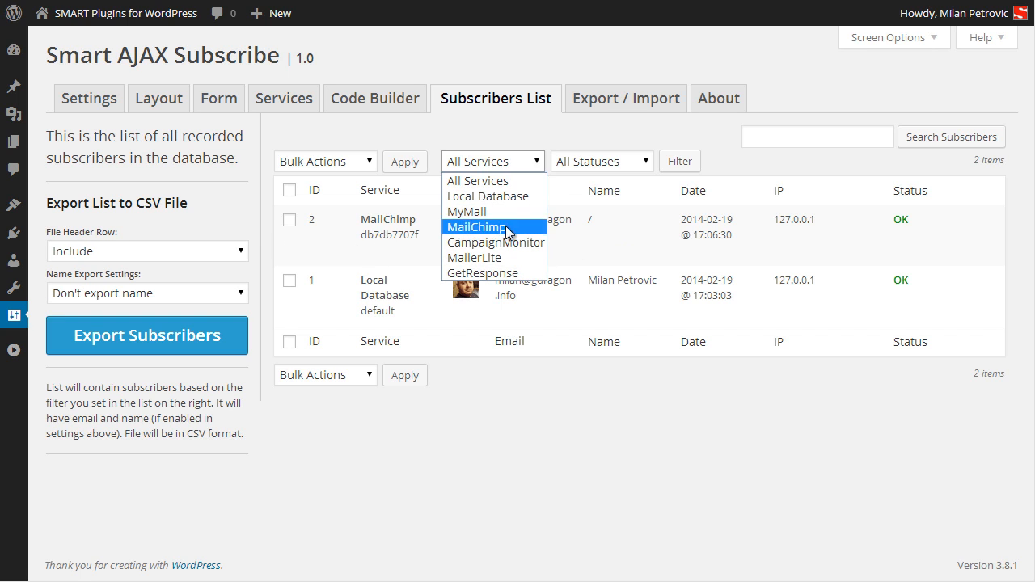
{"action": "left_click", "coordinate": [500, 121]}
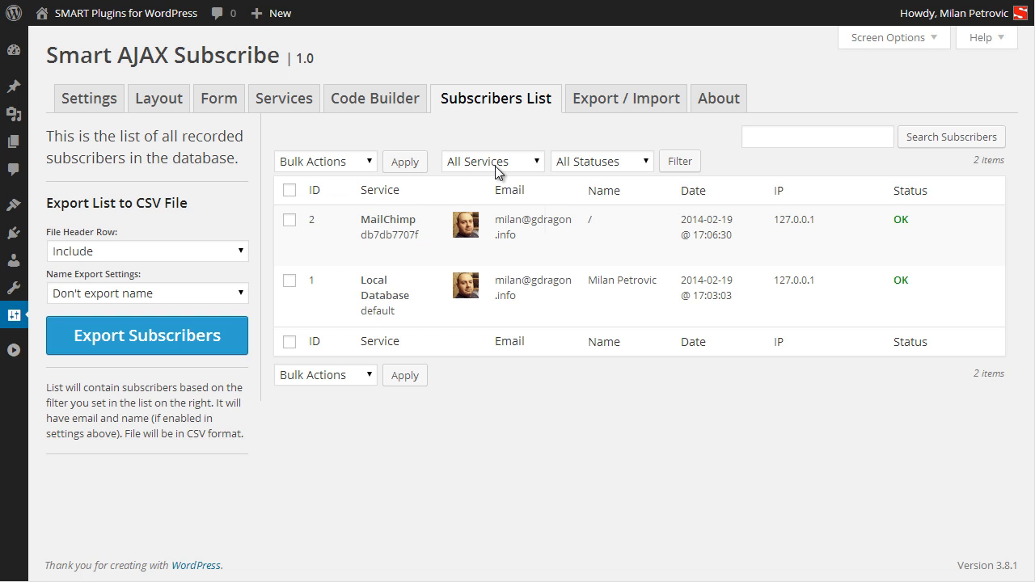
{"action": "left_click", "coordinate": [495, 164]}
{"action": "left_click", "coordinate": [493, 197]}
{"action": "left_click", "coordinate": [686, 163]}
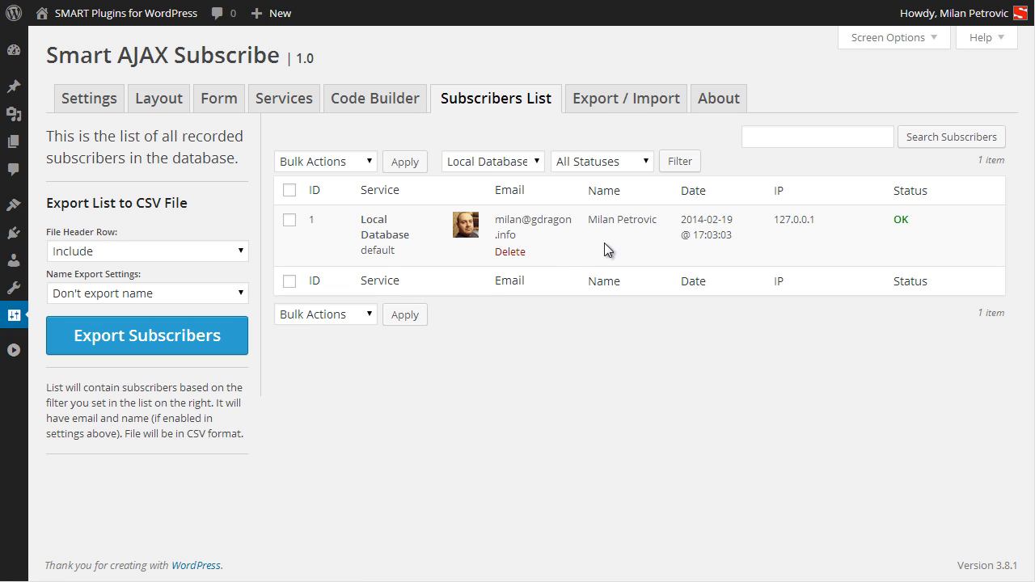
Set name export to Export First / Last name fields and return to the general Settings tab.
{"action": "left_click", "coordinate": [186, 293]}
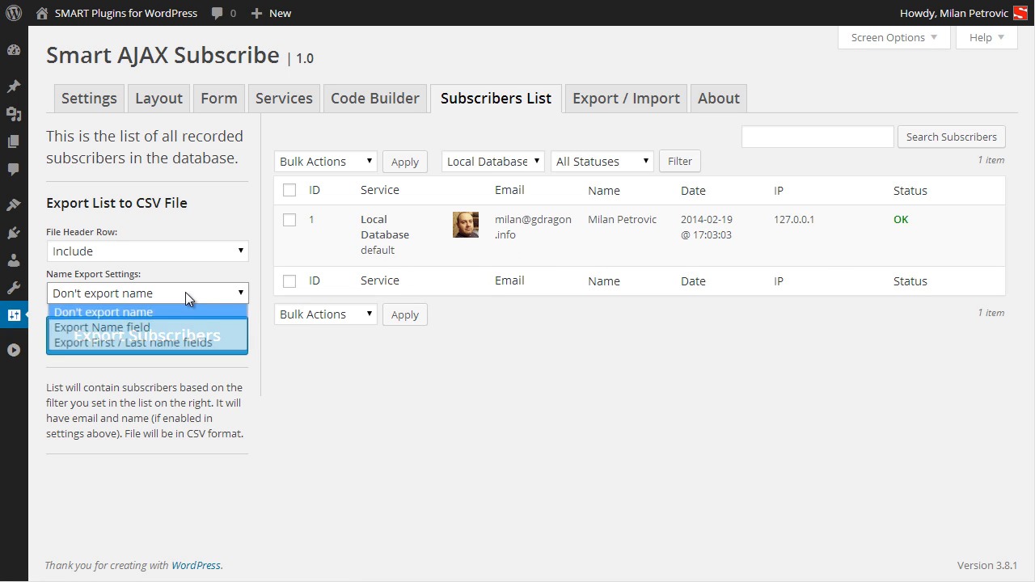
{"action": "left_click", "coordinate": [172, 341]}
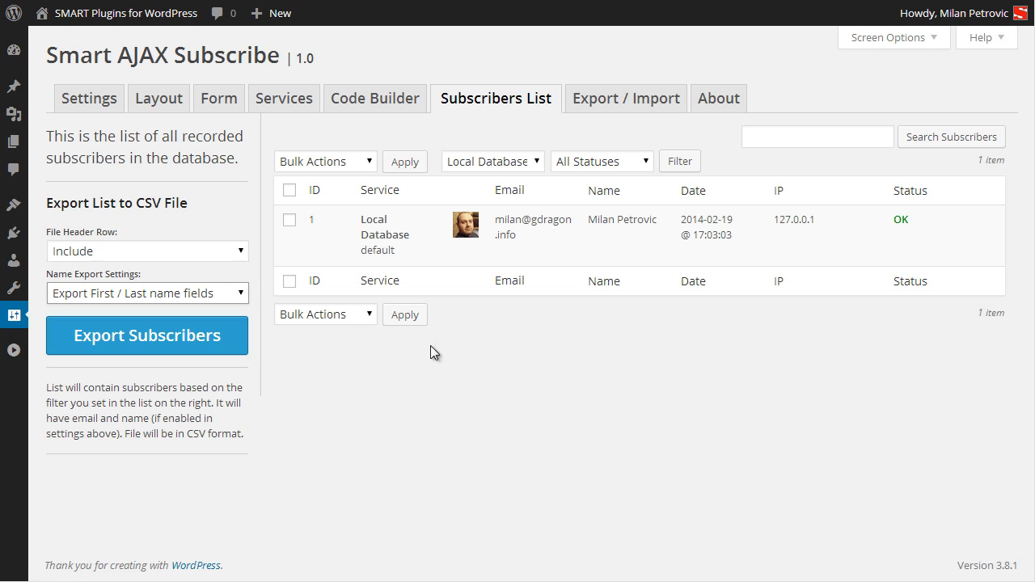
{"action": "mouse_move", "coordinate": [567, 258]}
{"action": "left_click", "coordinate": [102, 103]}
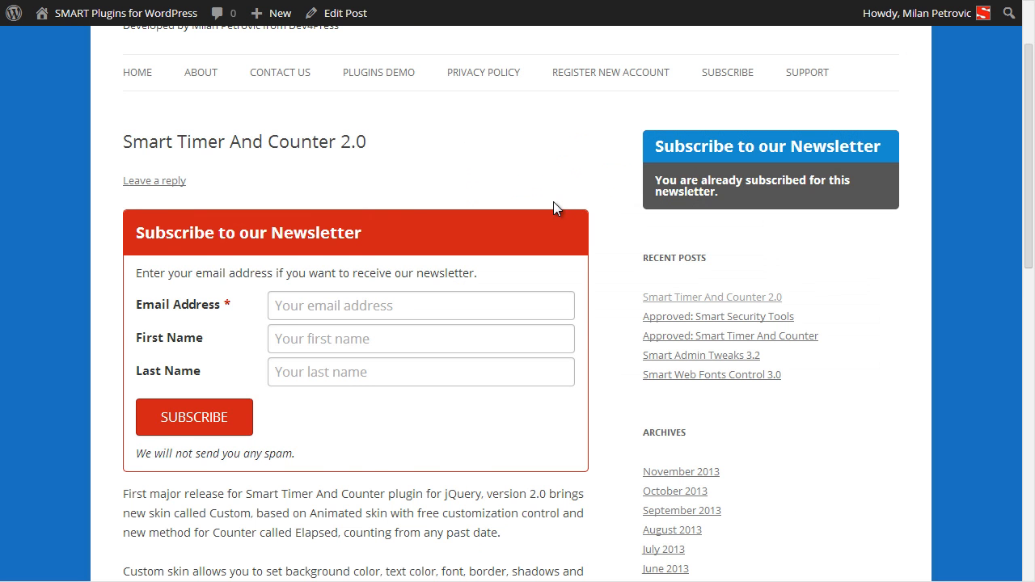
{"action": "scroll", "coordinate": [554, 209], "scroll_direction": "down", "scroll_amount": 1}
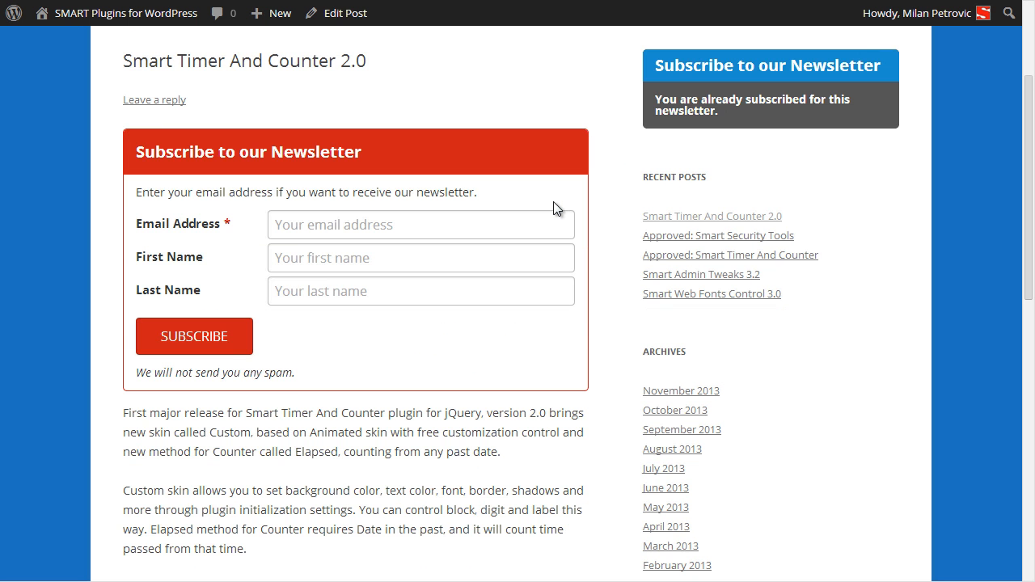